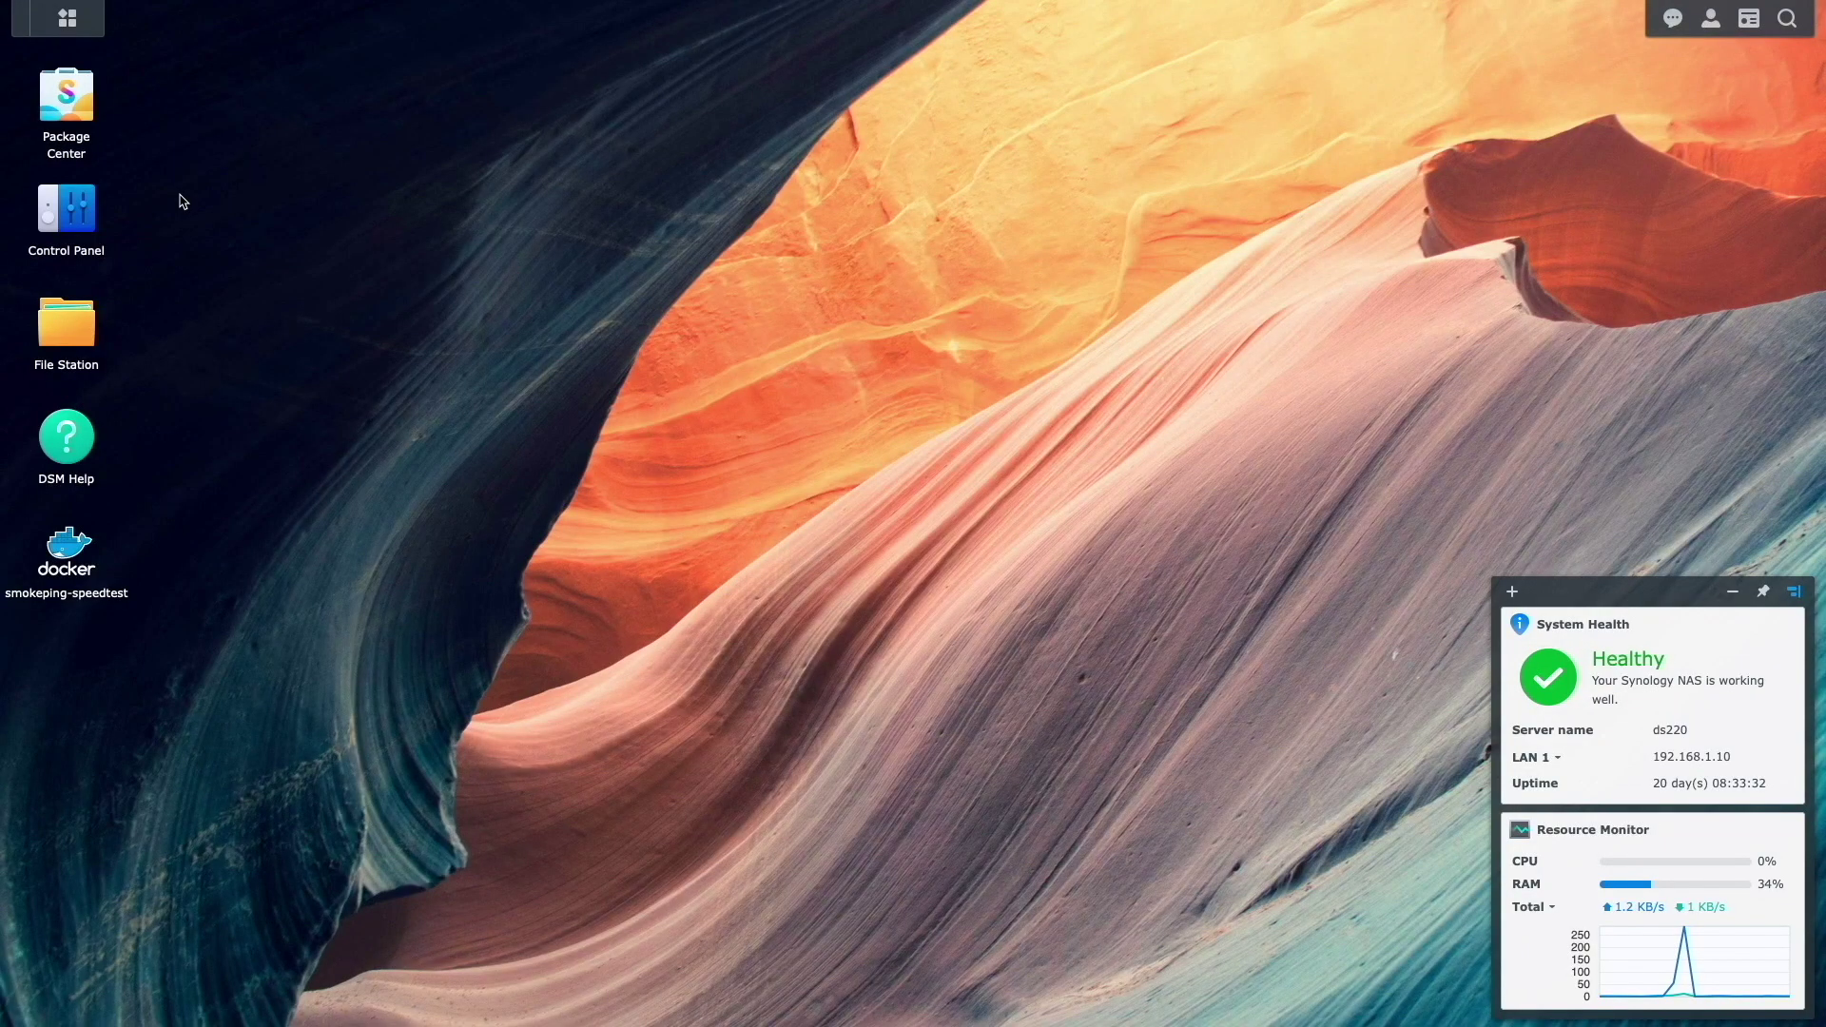
# Open the watchtower container's Log tab in Docker to find the app-password notification error
pyautogui.click(68, 19)
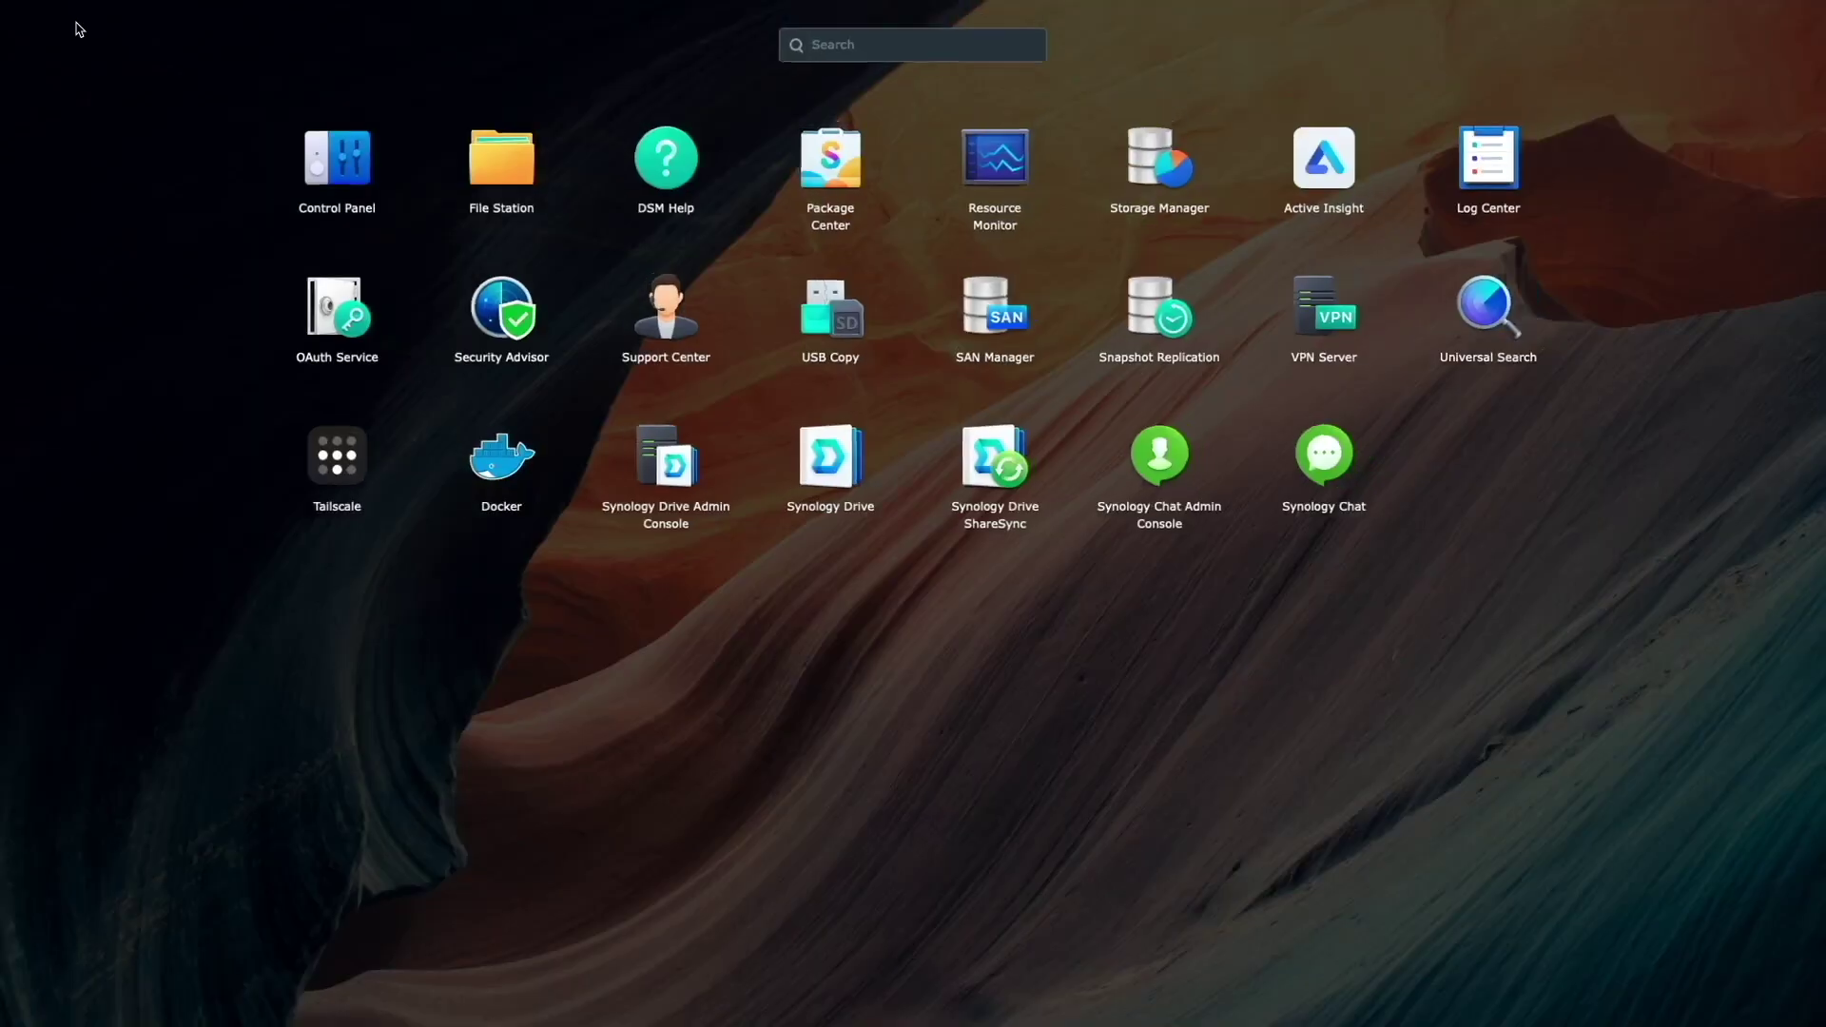
pyautogui.click(498, 462)
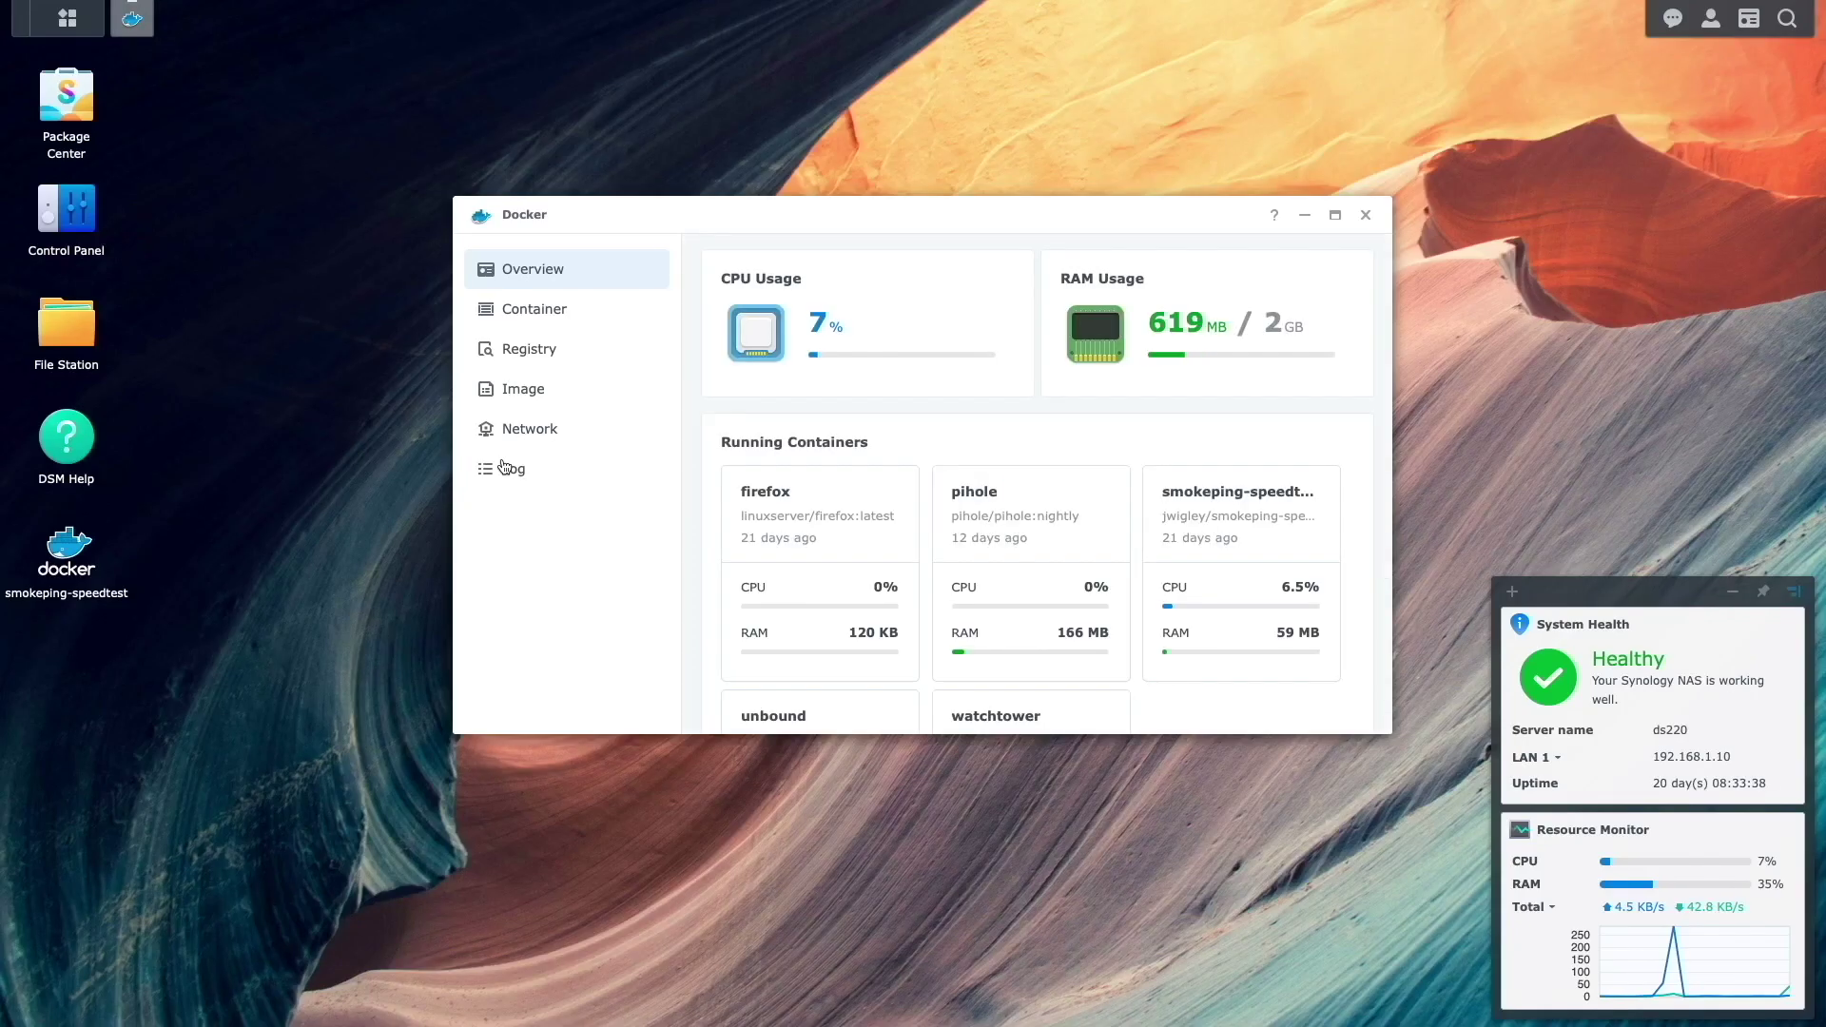
pyautogui.click(517, 324)
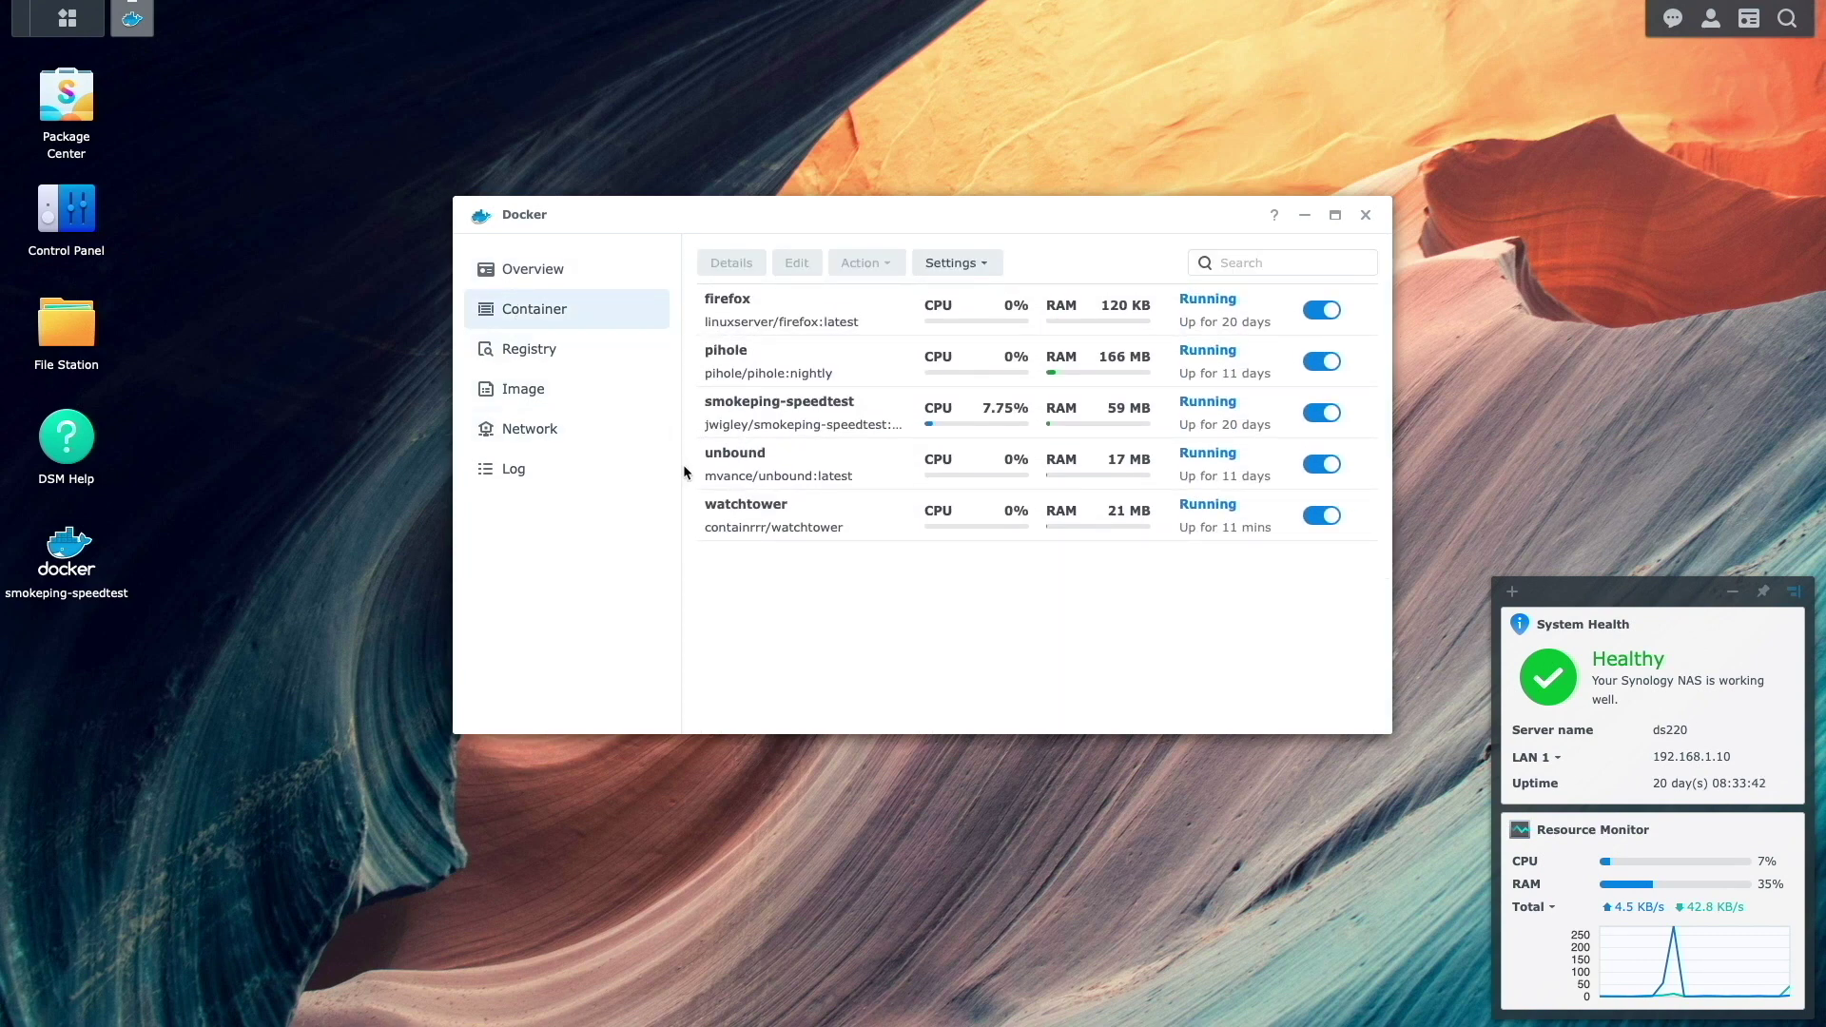
pyautogui.click(732, 505)
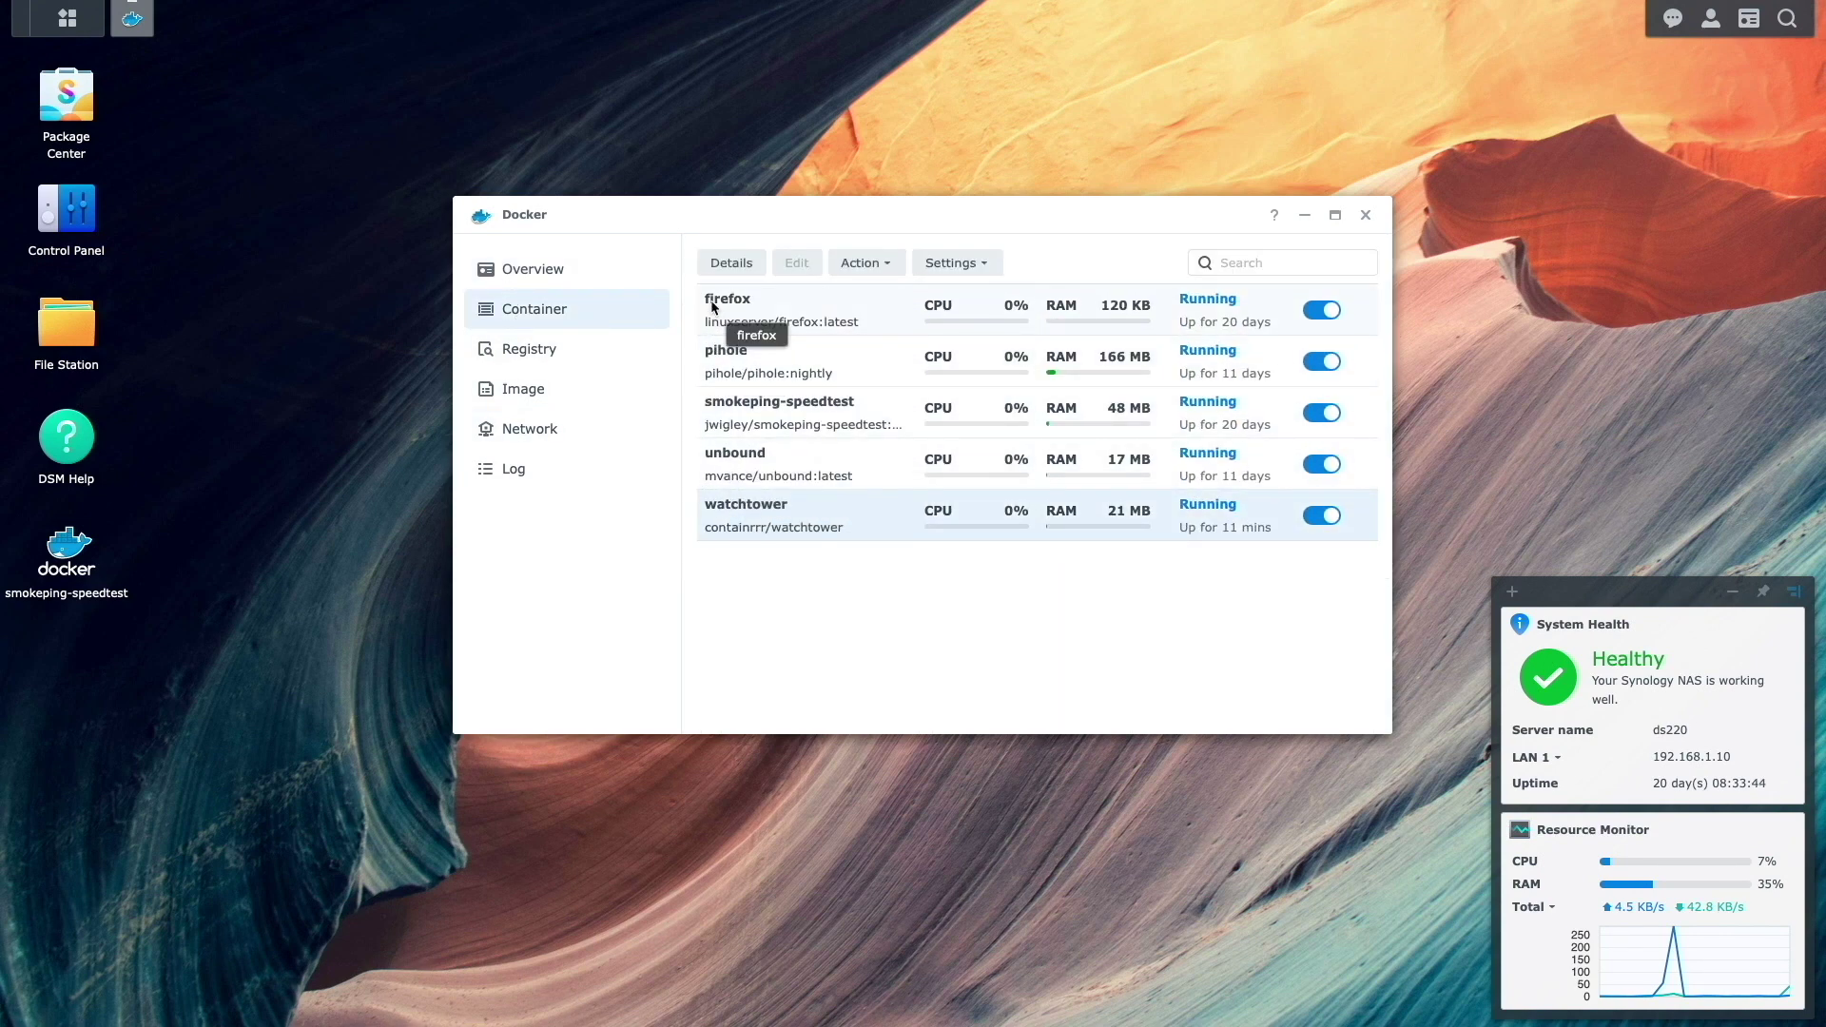
pyautogui.click(728, 263)
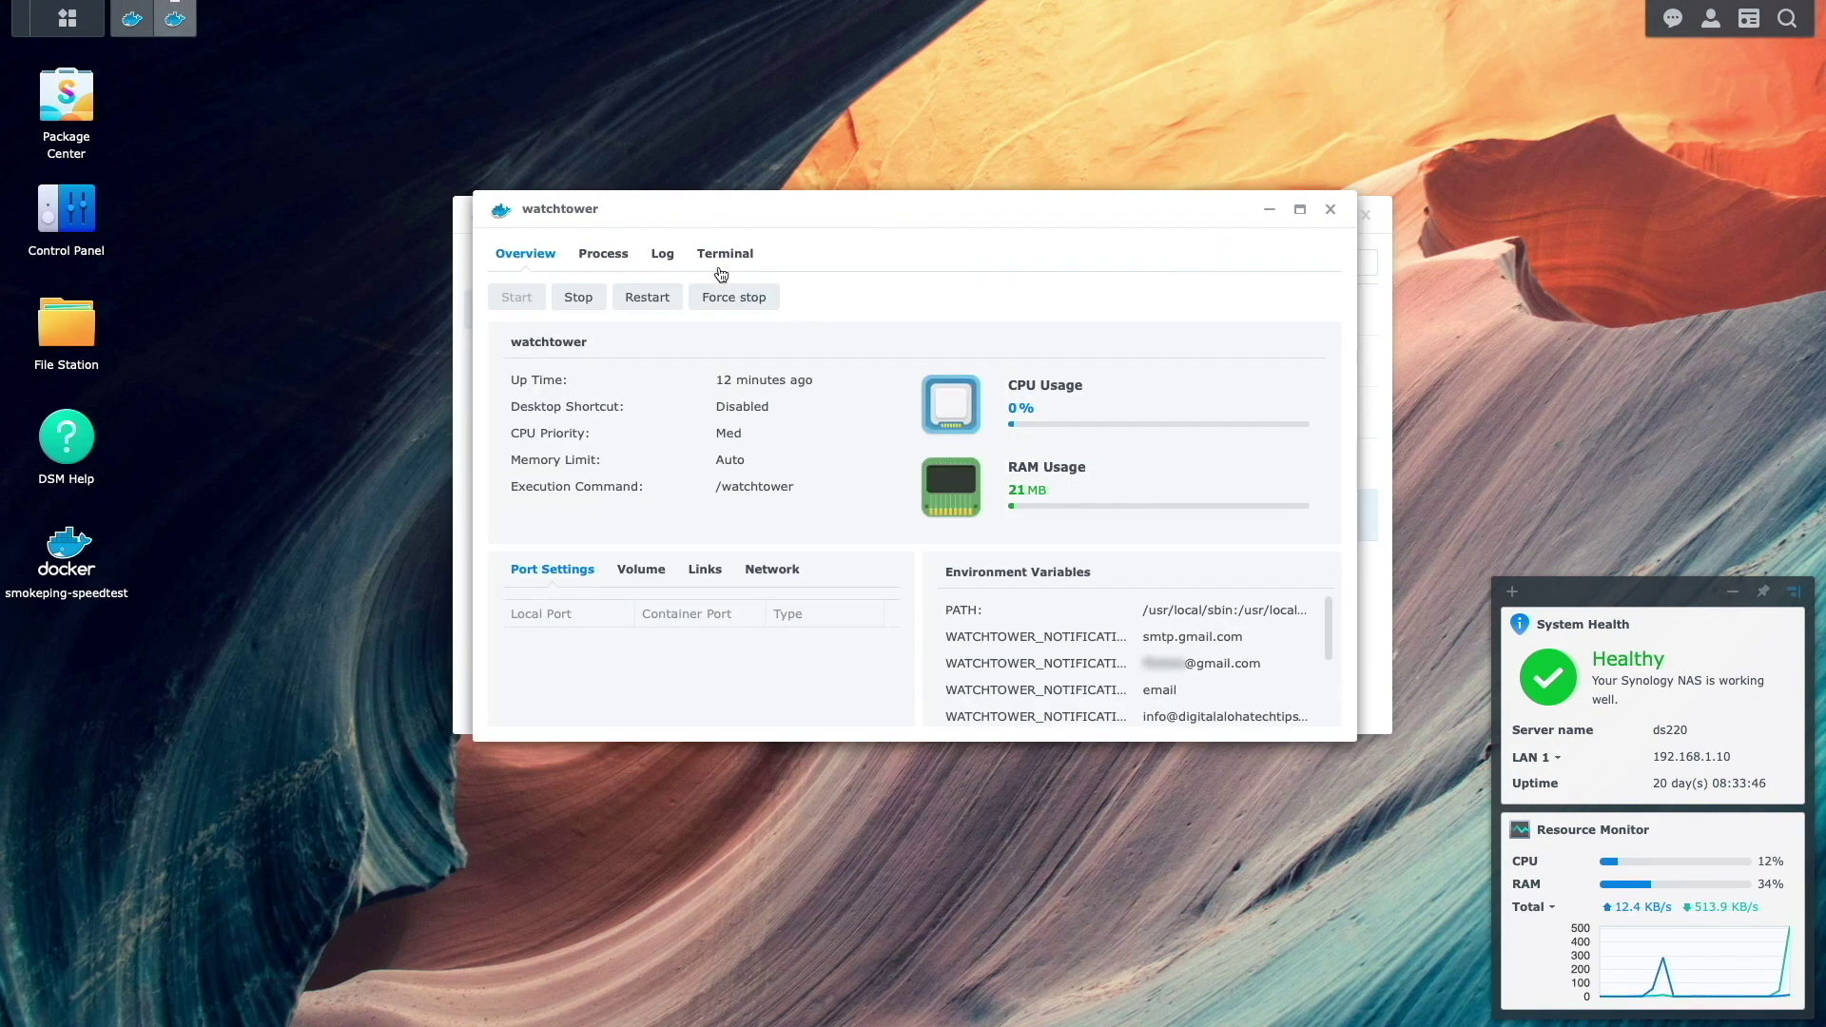
pyautogui.click(665, 258)
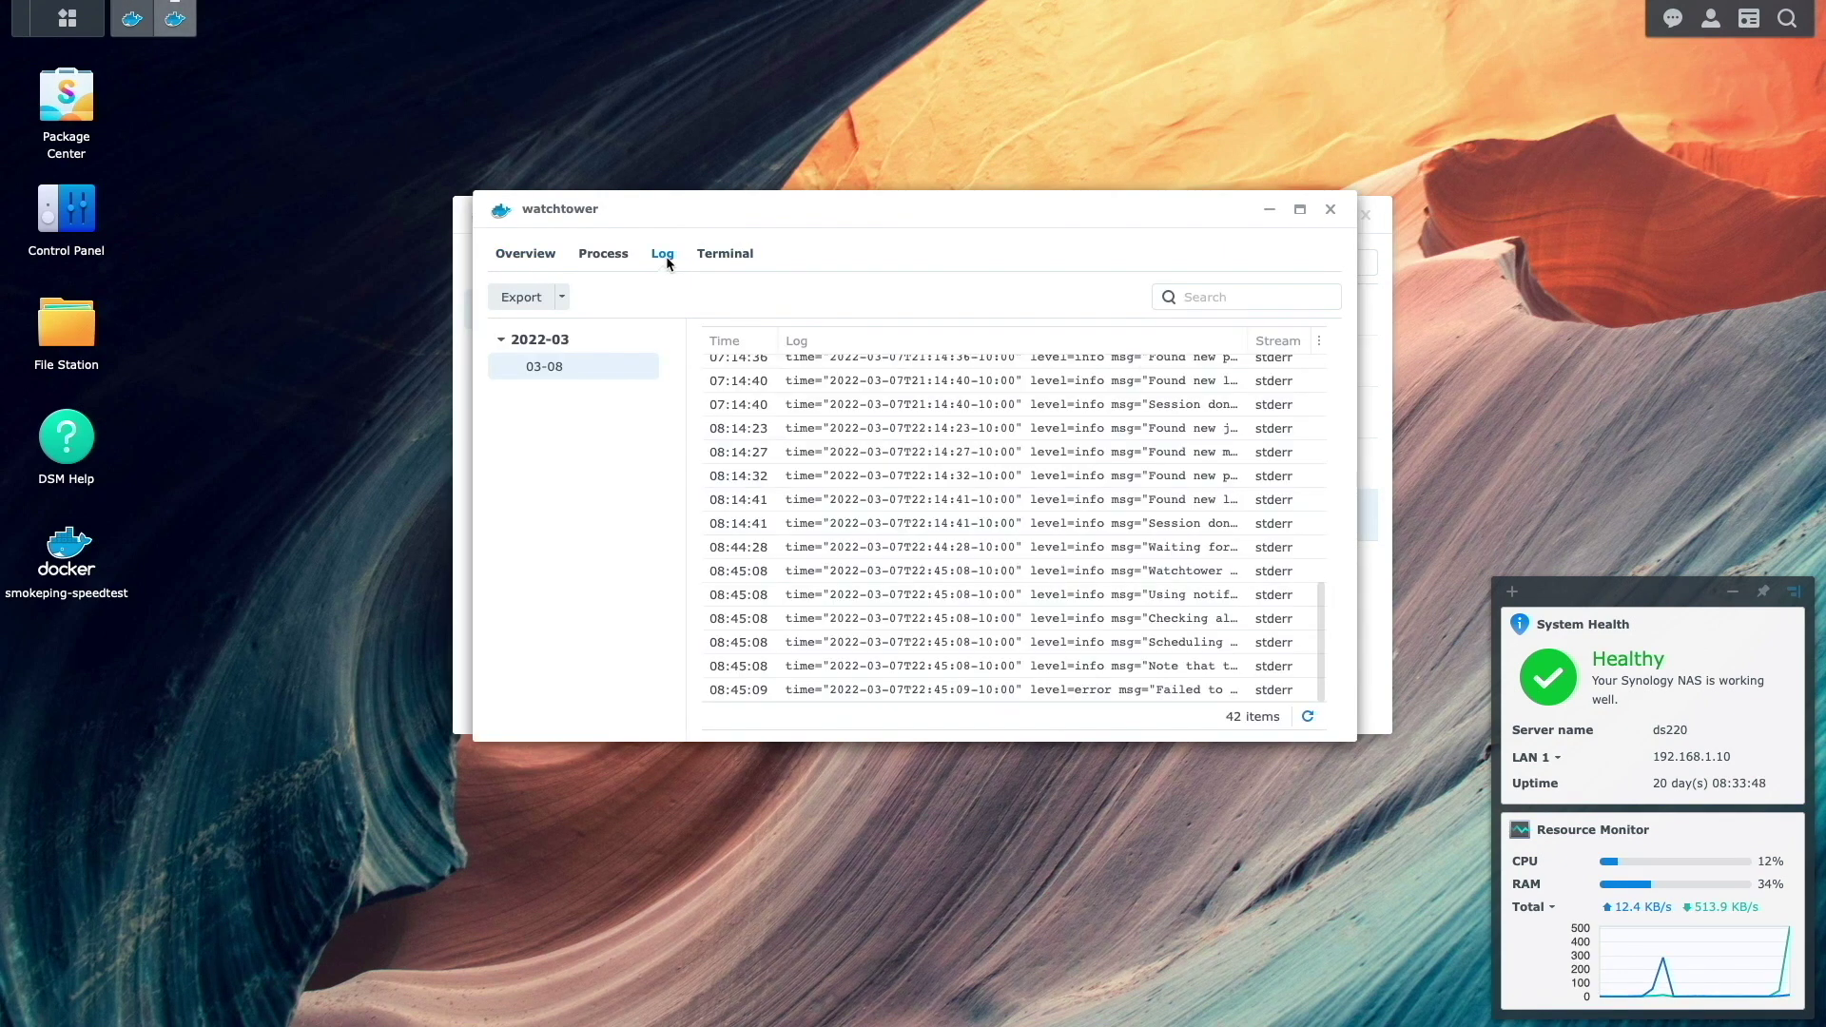
pyautogui.moveTo(865, 689)
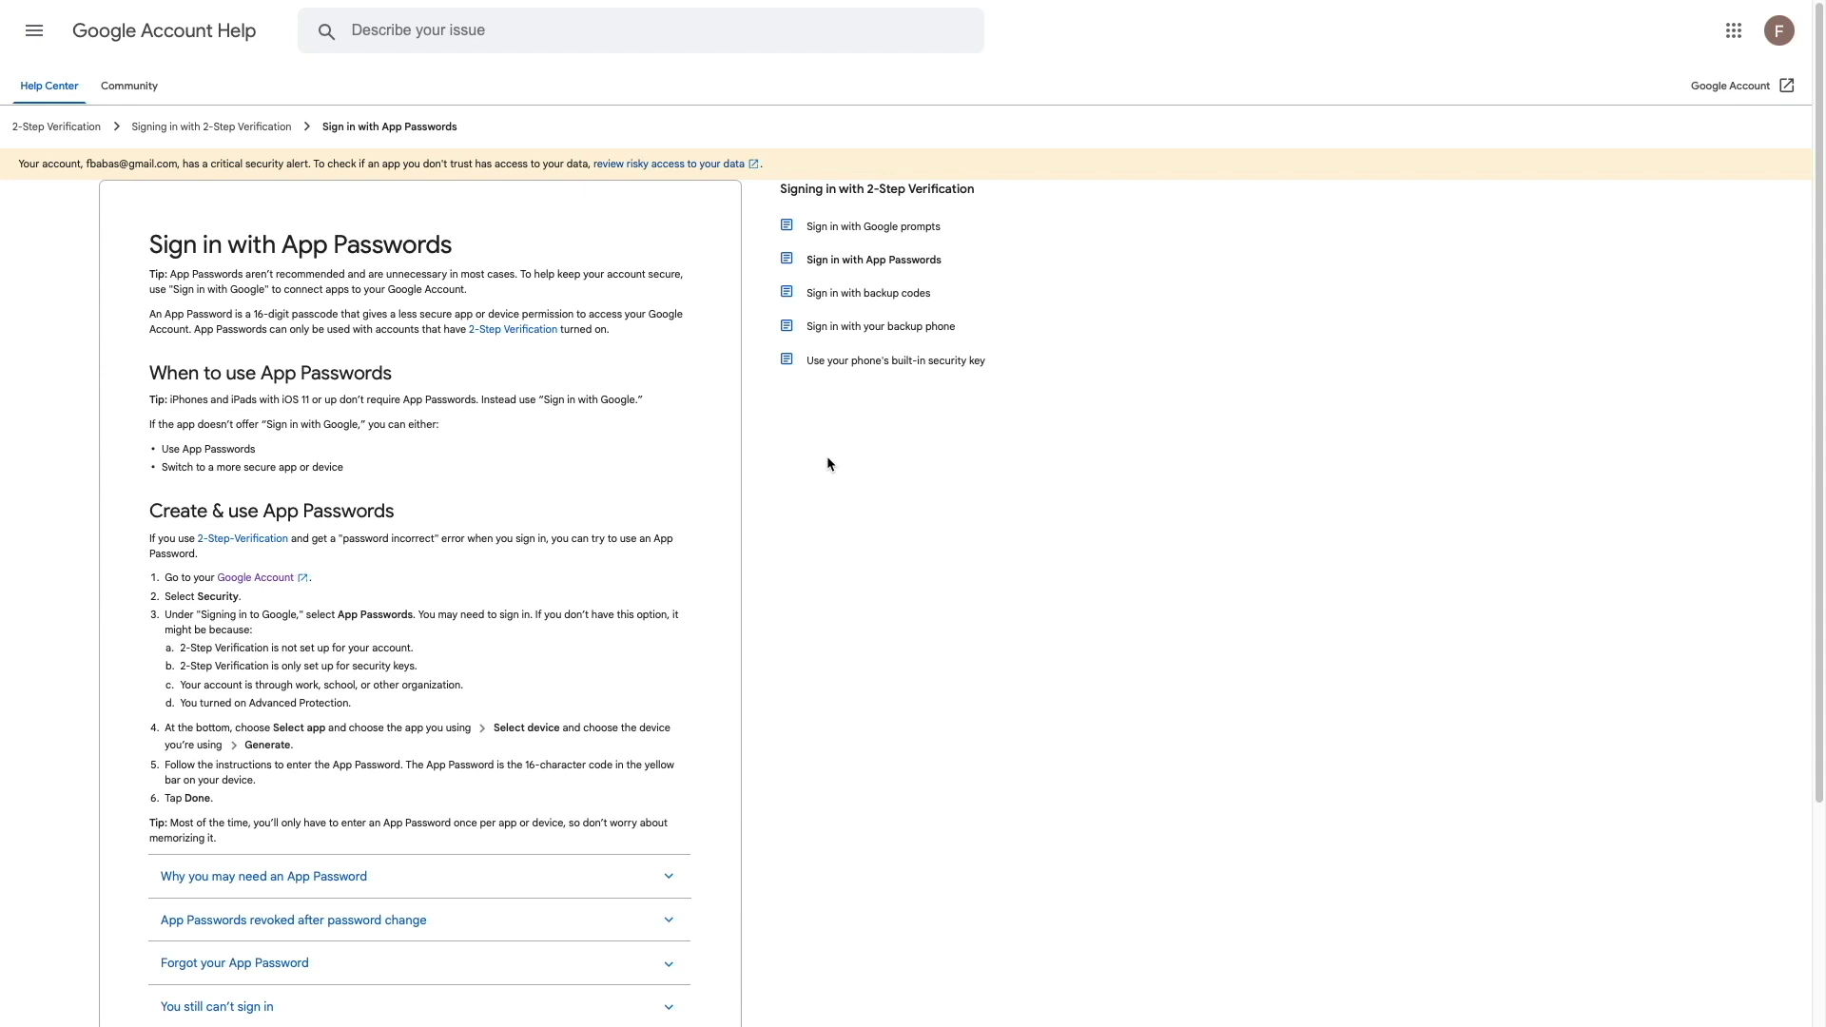
# Reach Google Account's Security > App passwords page, re-verifying with the account password
pyautogui.click(269, 574)
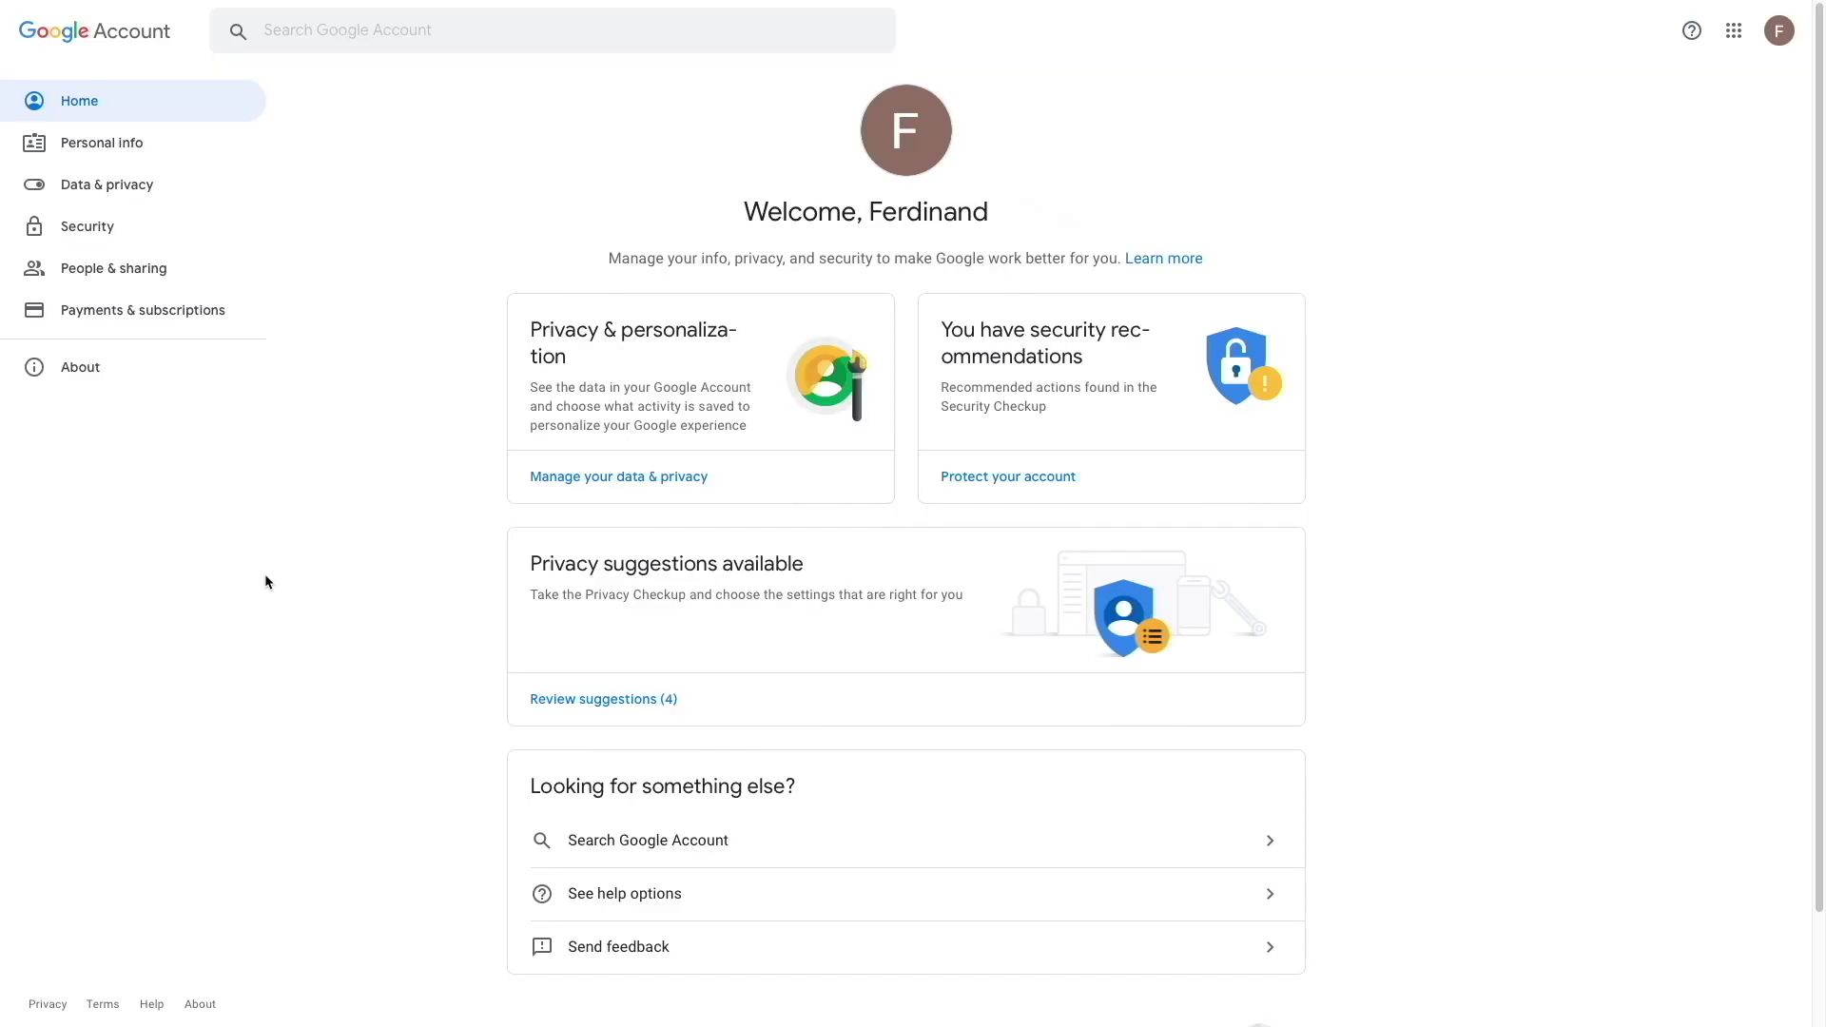
pyautogui.click(97, 233)
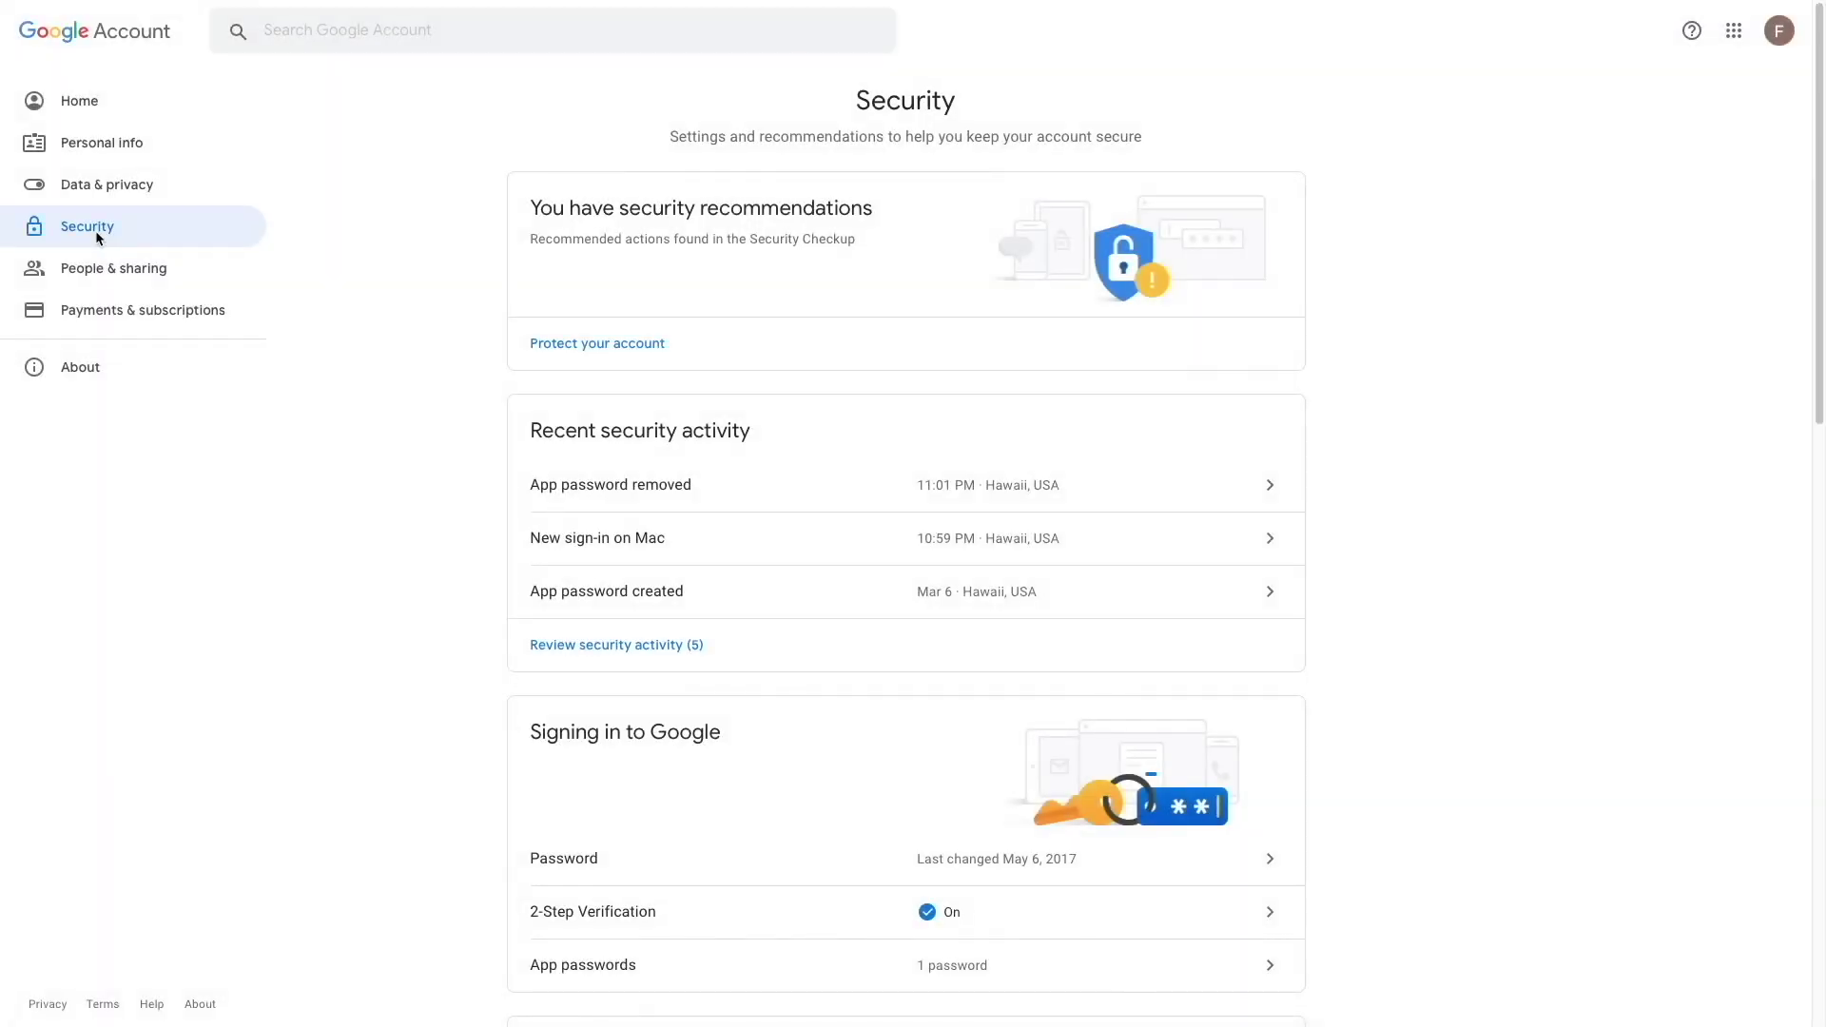
pyautogui.click(602, 965)
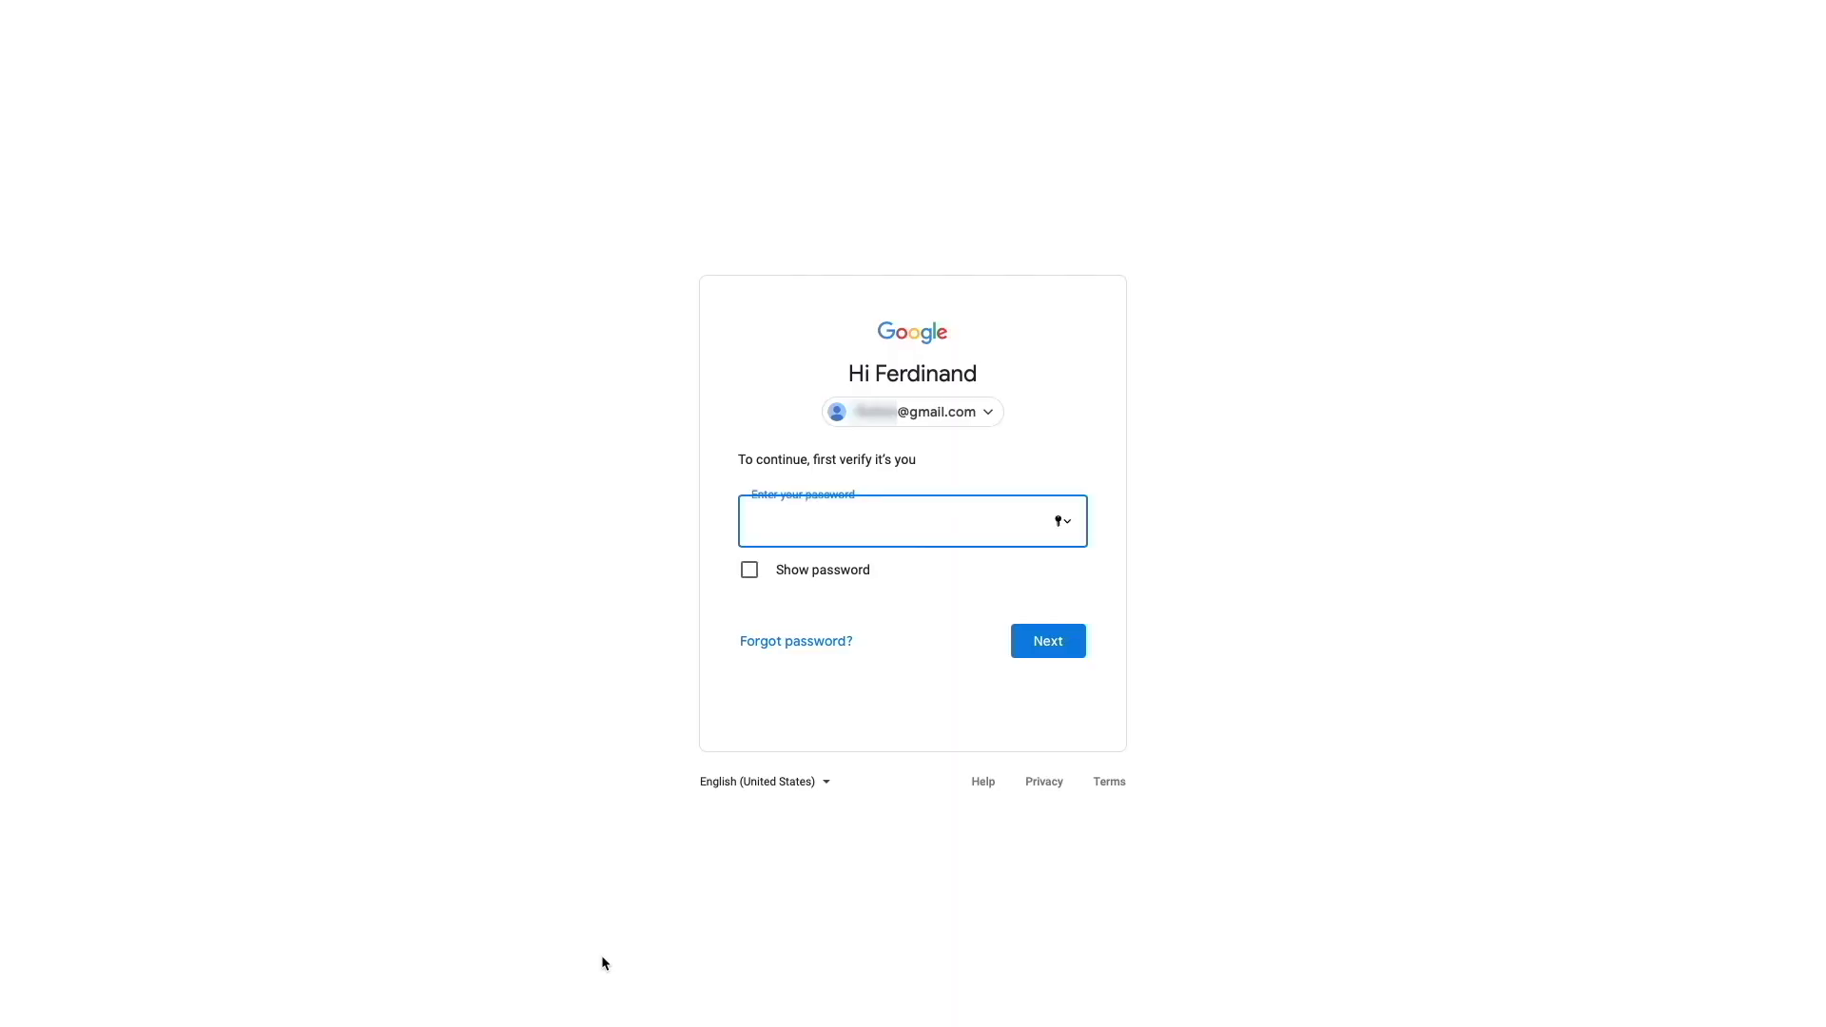
pyautogui.click(1043, 638)
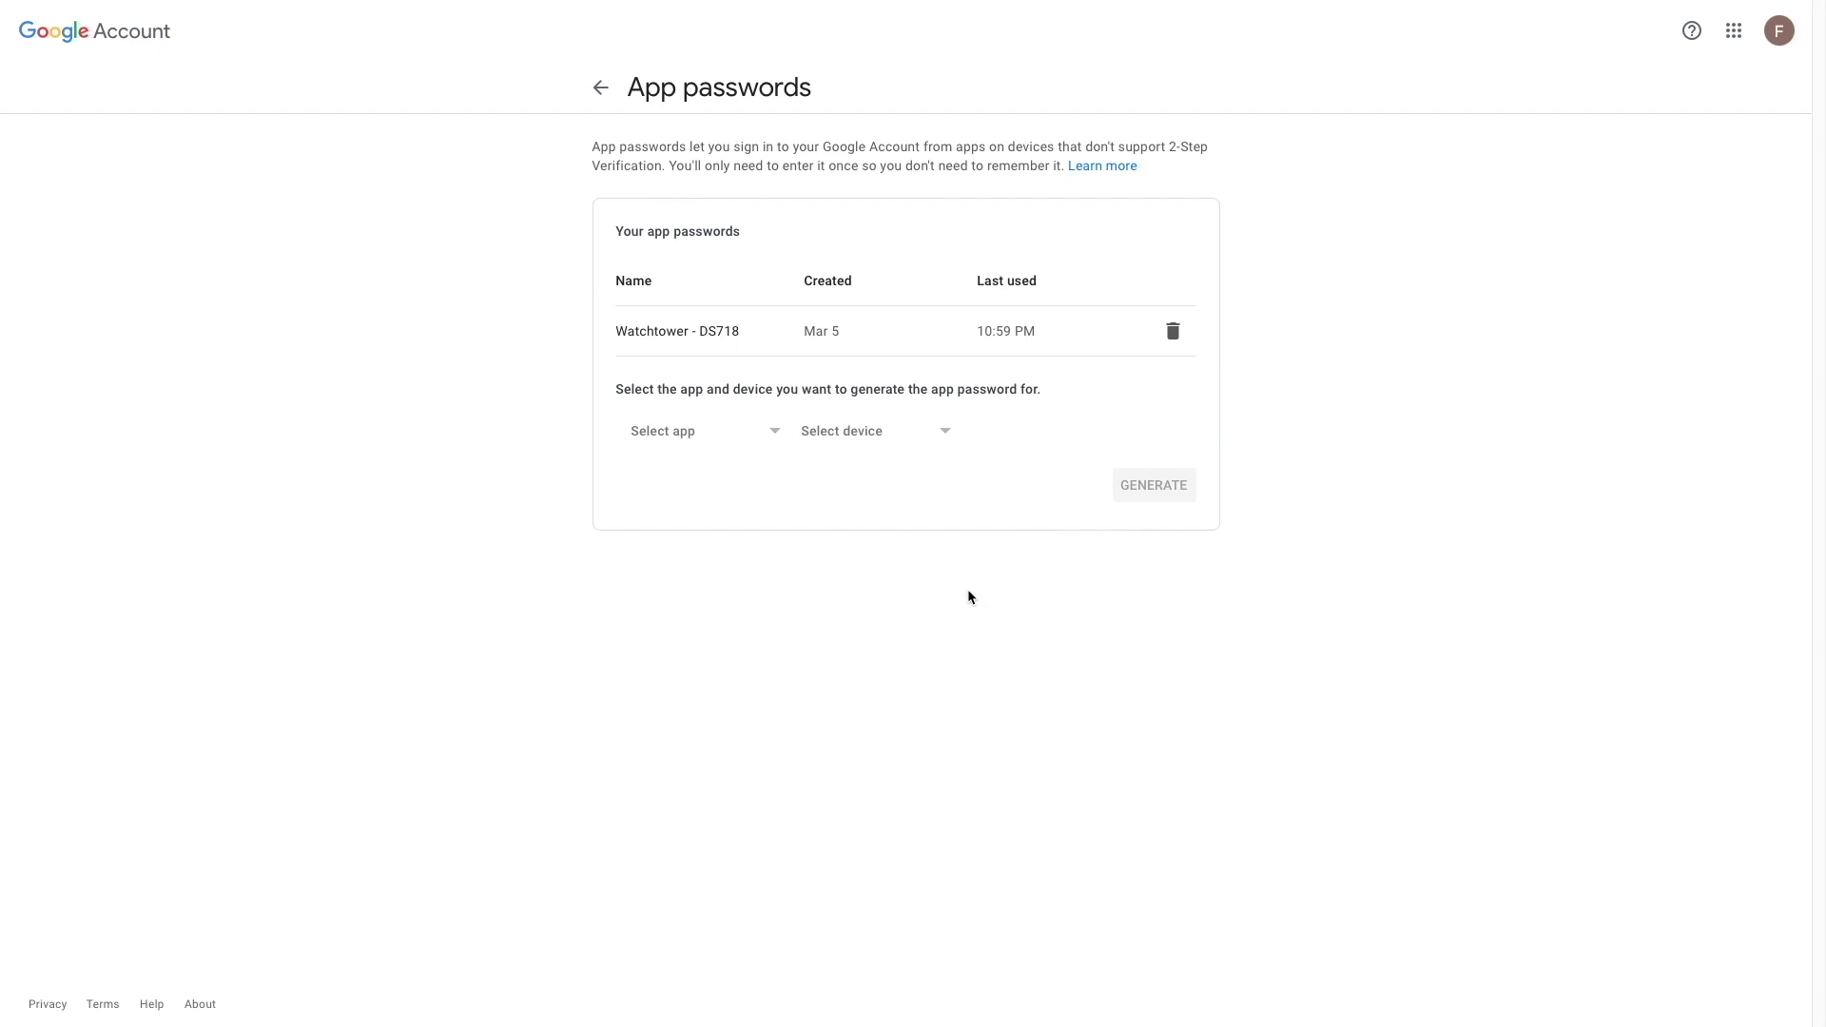
# Generate a new custom-named app password called 'Watchtower - DS220'
pyautogui.click(688, 431)
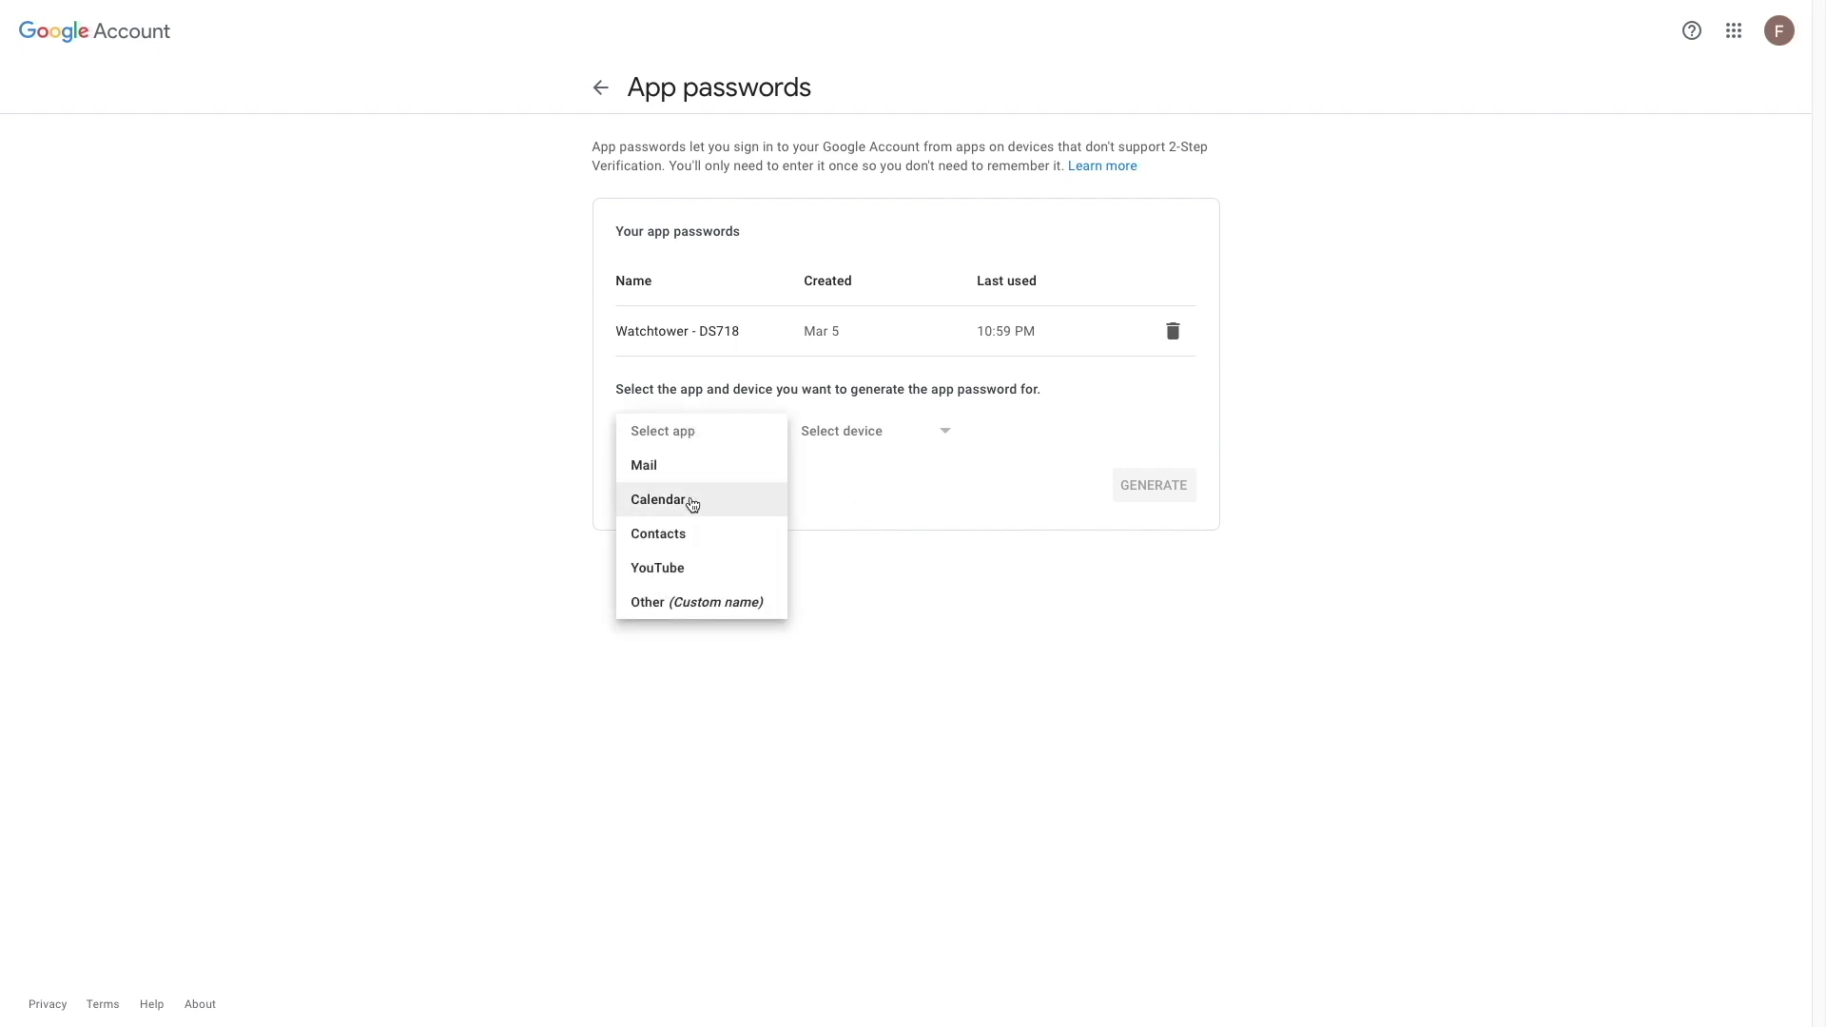
pyautogui.click(699, 602)
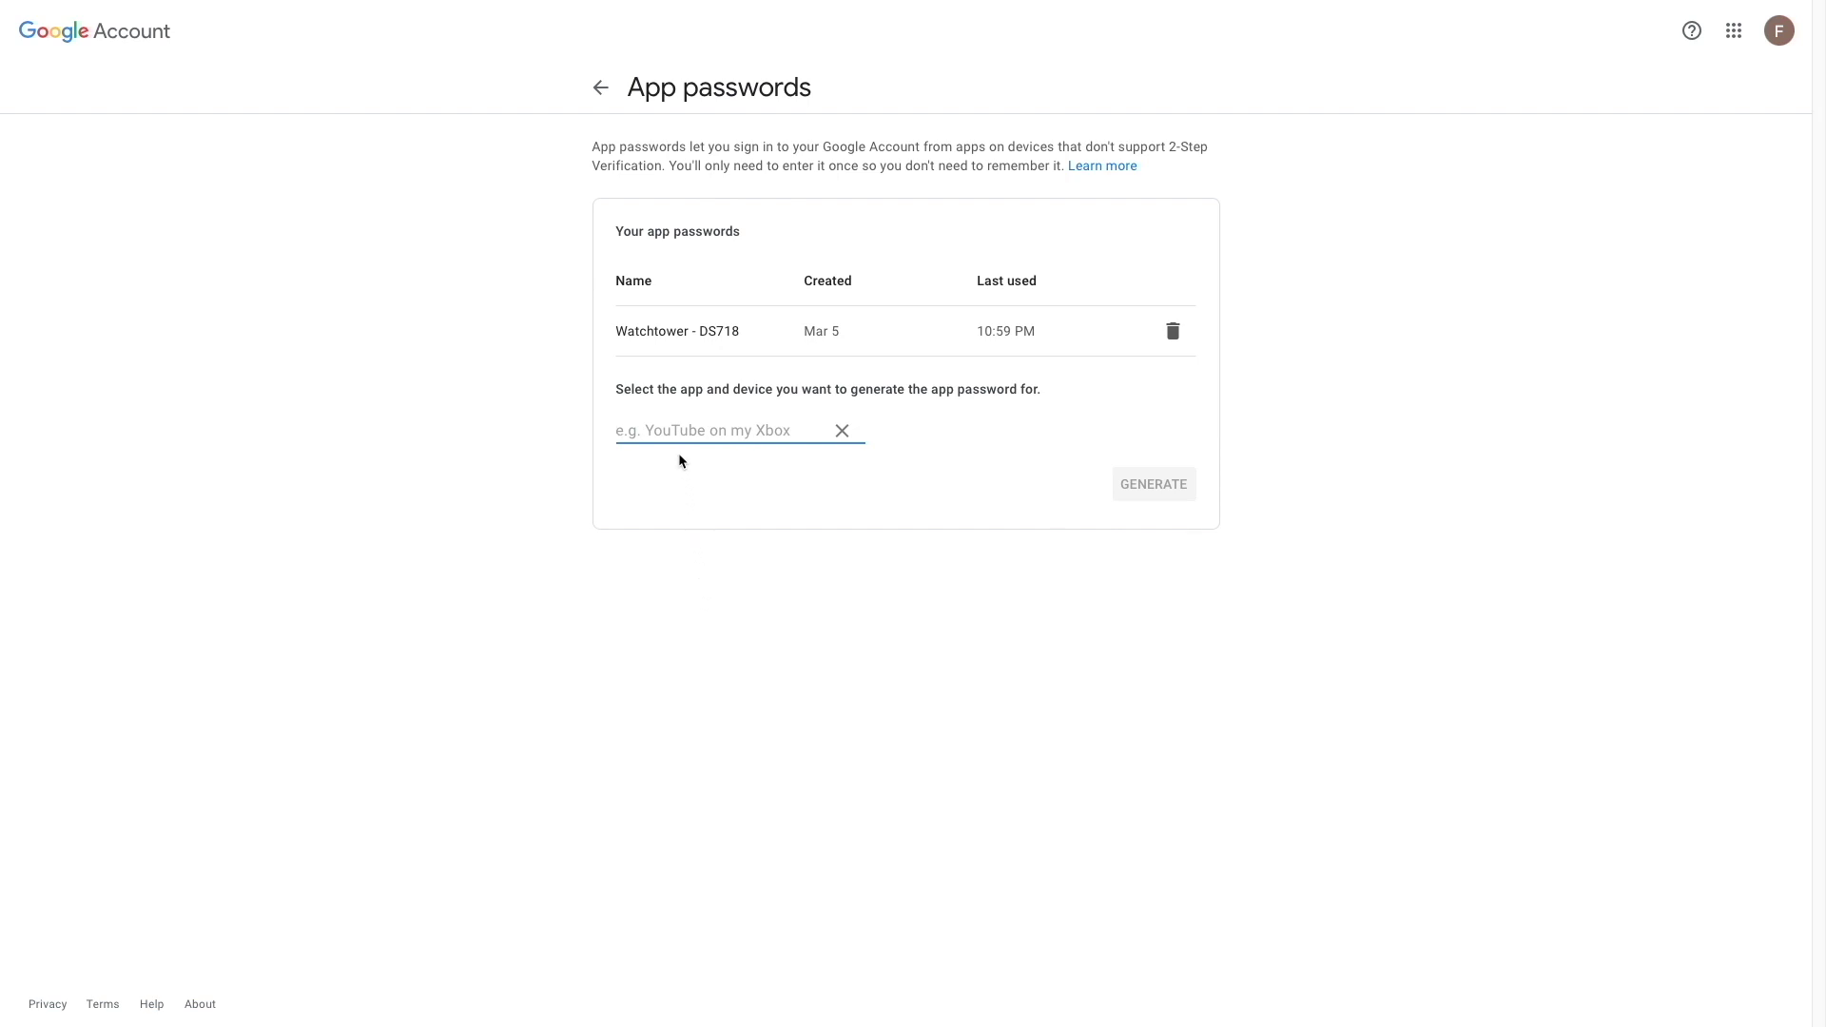
pyautogui.write('Watchtower')
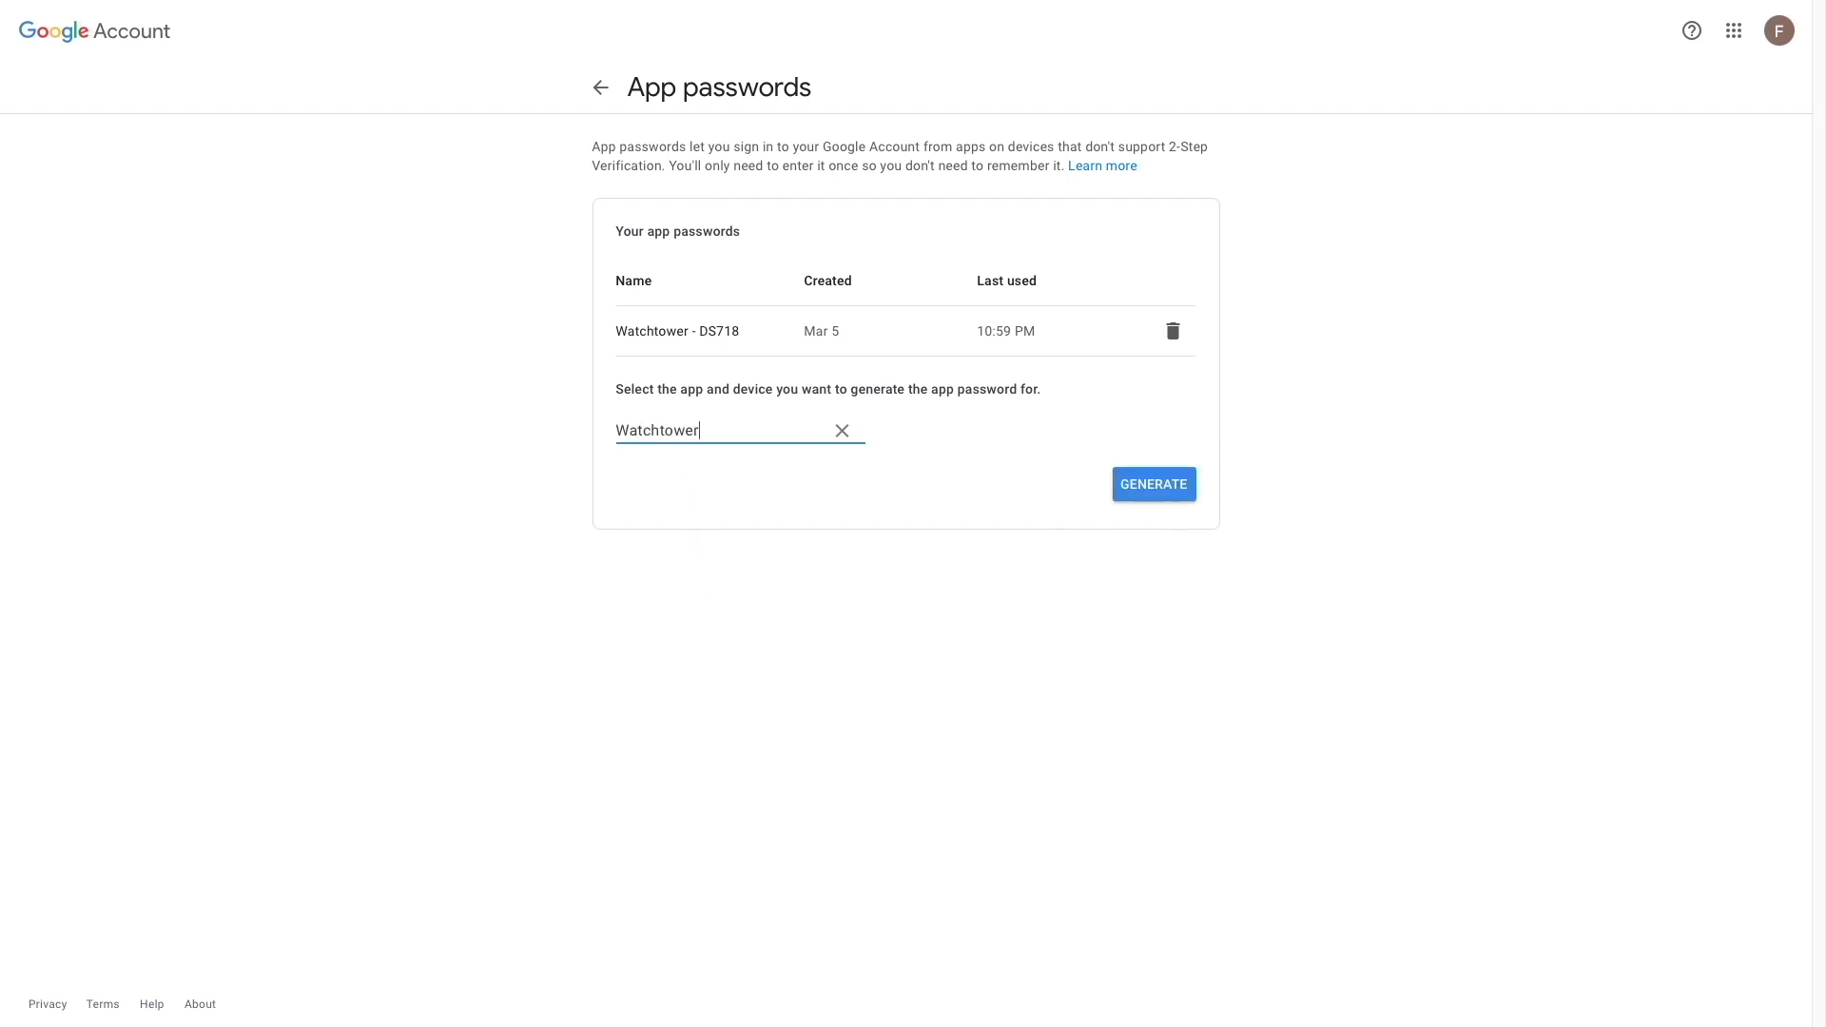
pyautogui.write(' - DS220')
pyautogui.click(1124, 485)
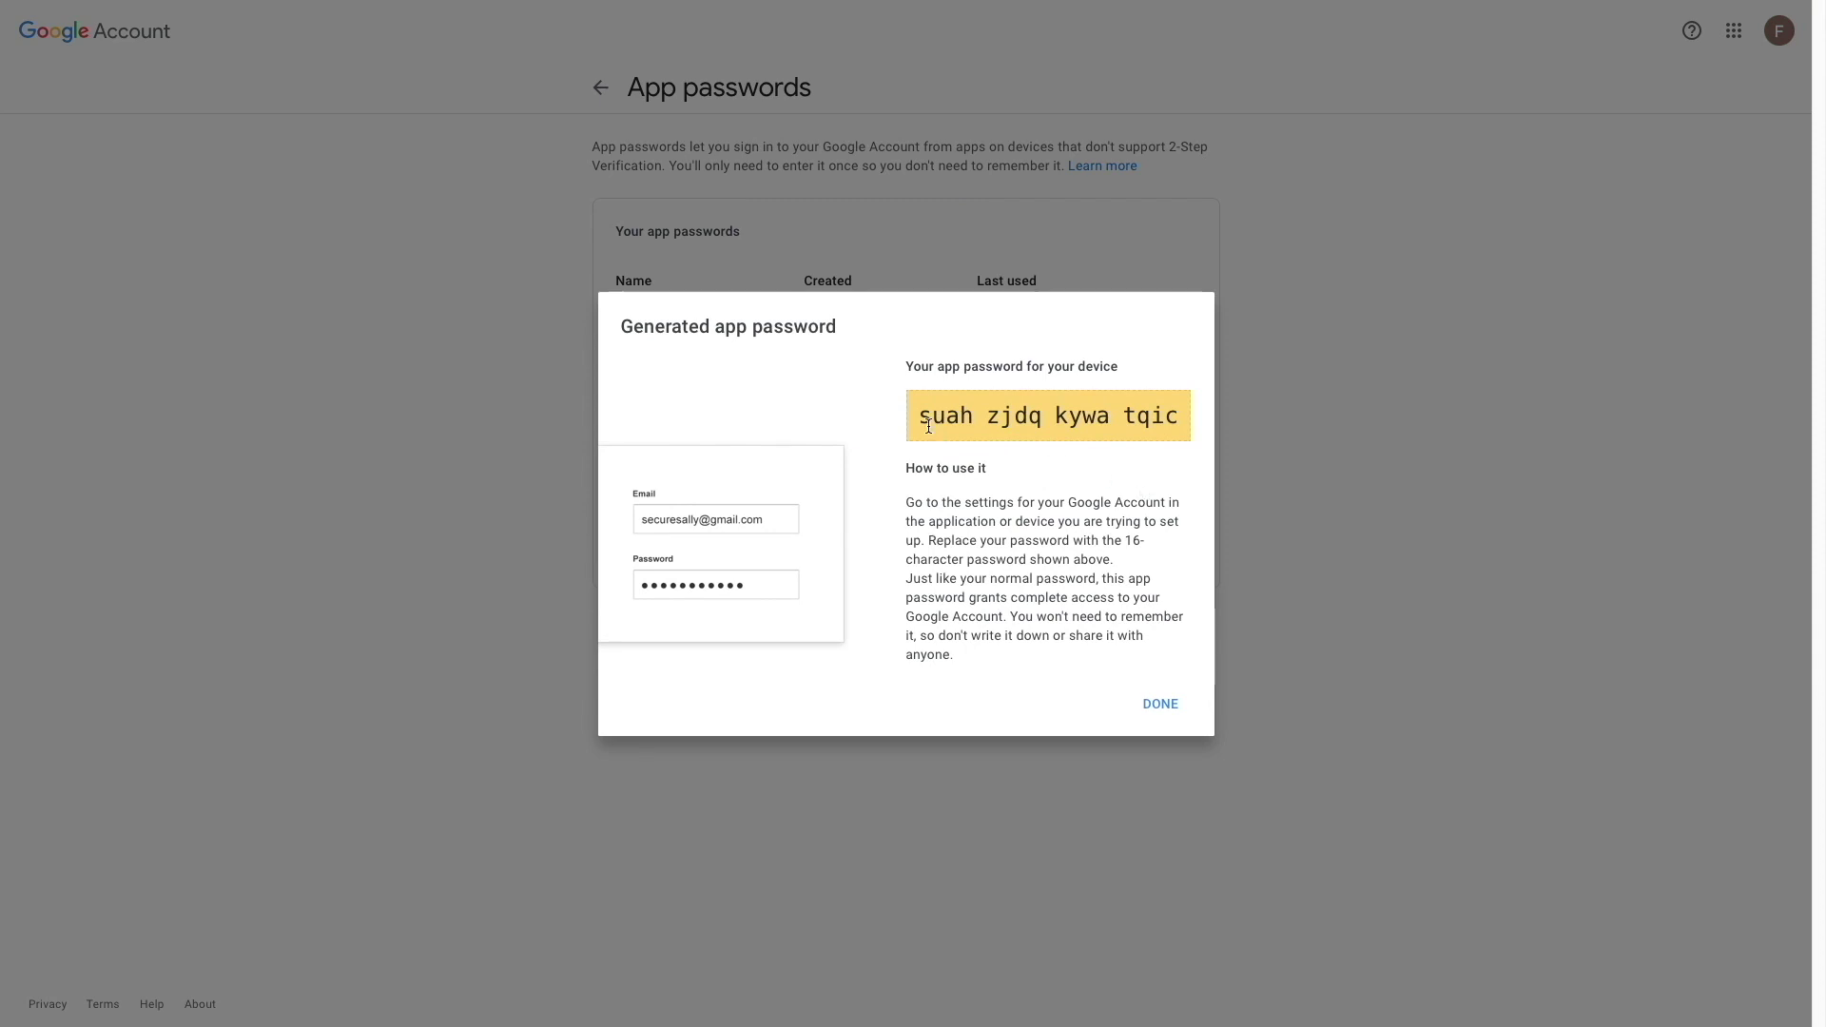
# Copy the generated app password and close the dialog
pyautogui.moveTo(916, 417); pyautogui.dragTo(1202, 419)
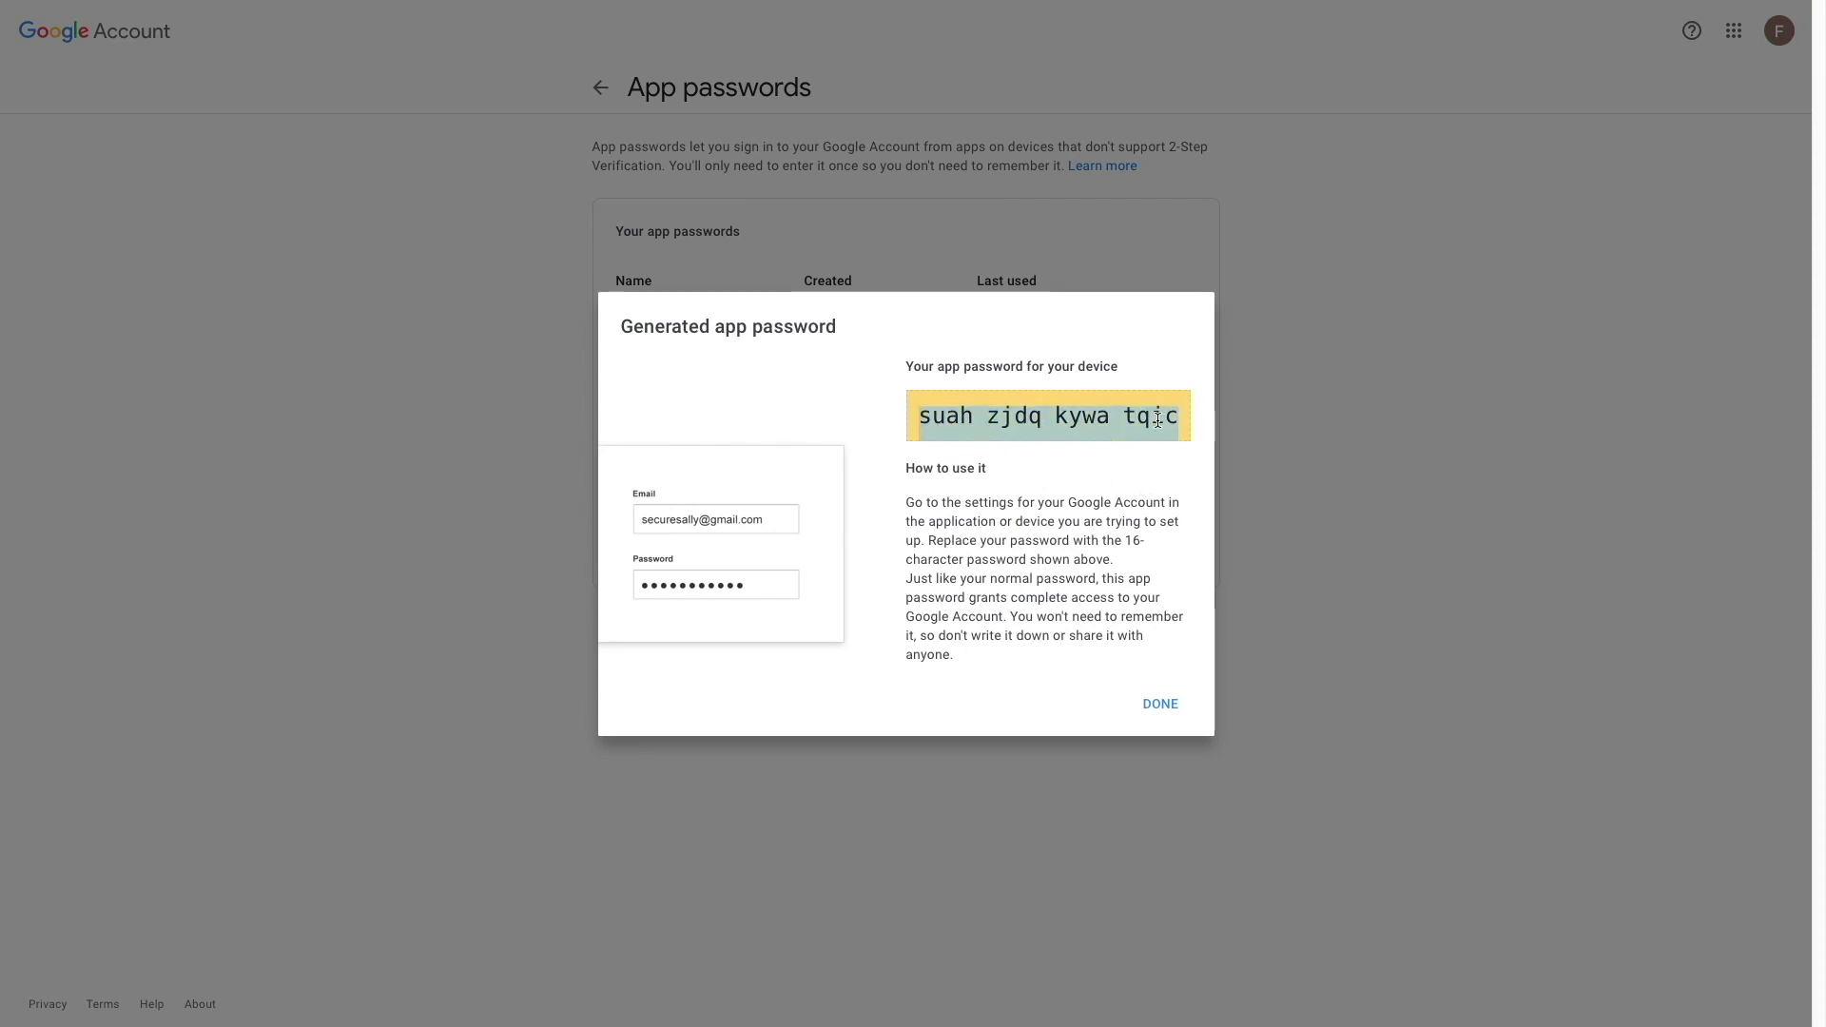
pyautogui.rightClick(1158, 419)
pyautogui.click(1188, 506)
pyautogui.click(1162, 704)
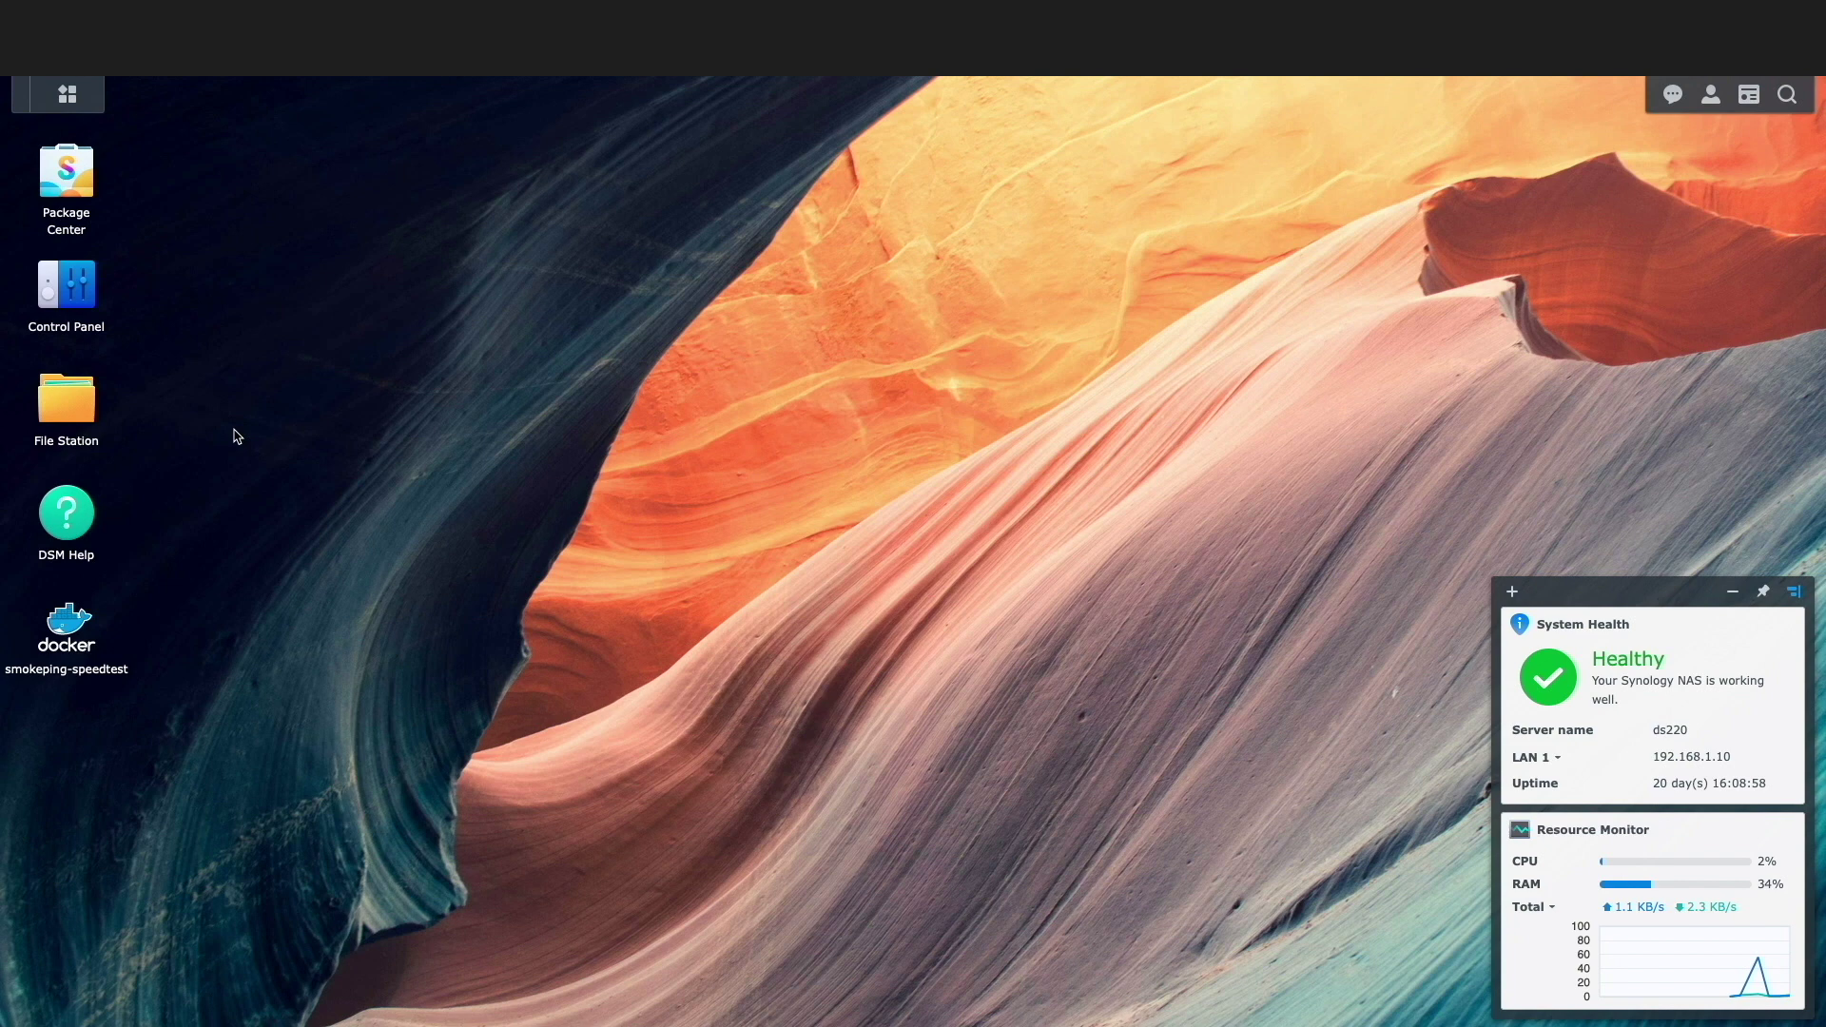
# Enable the SSH service on port 22 under Control Panel's Terminal & SNMP and apply it
pyautogui.click(85, 300)
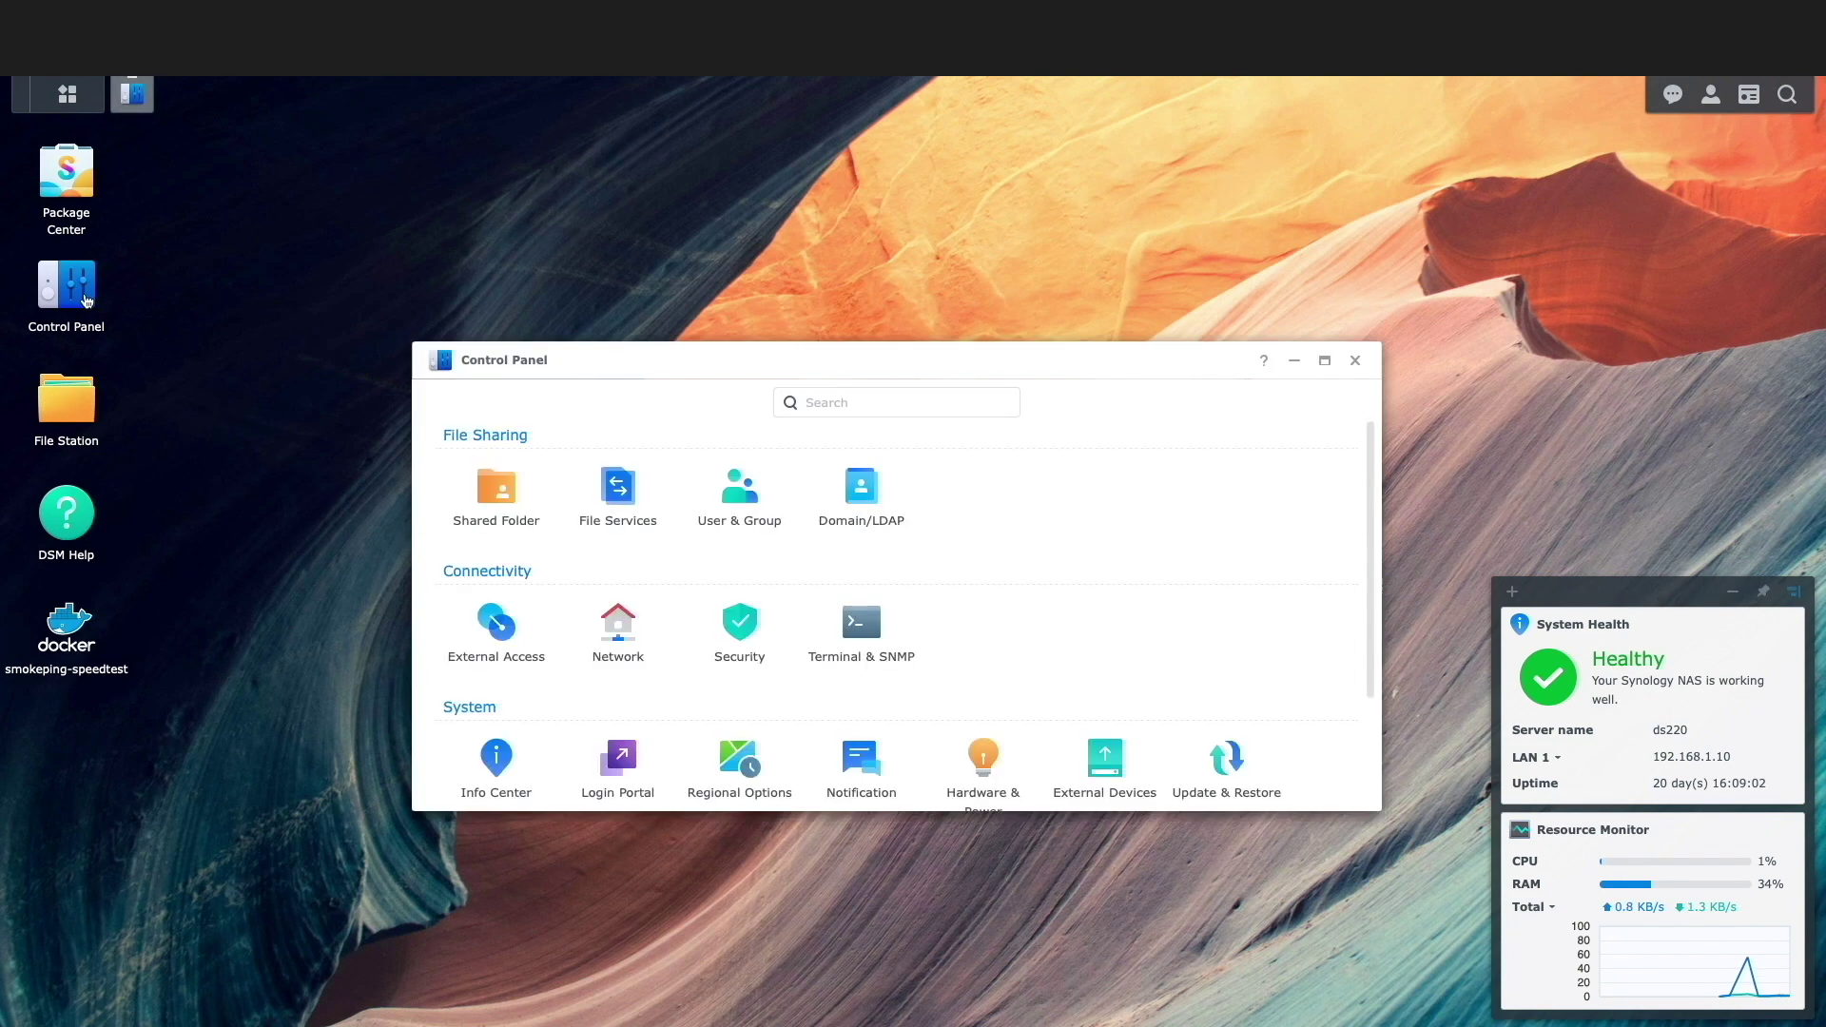
pyautogui.click(855, 624)
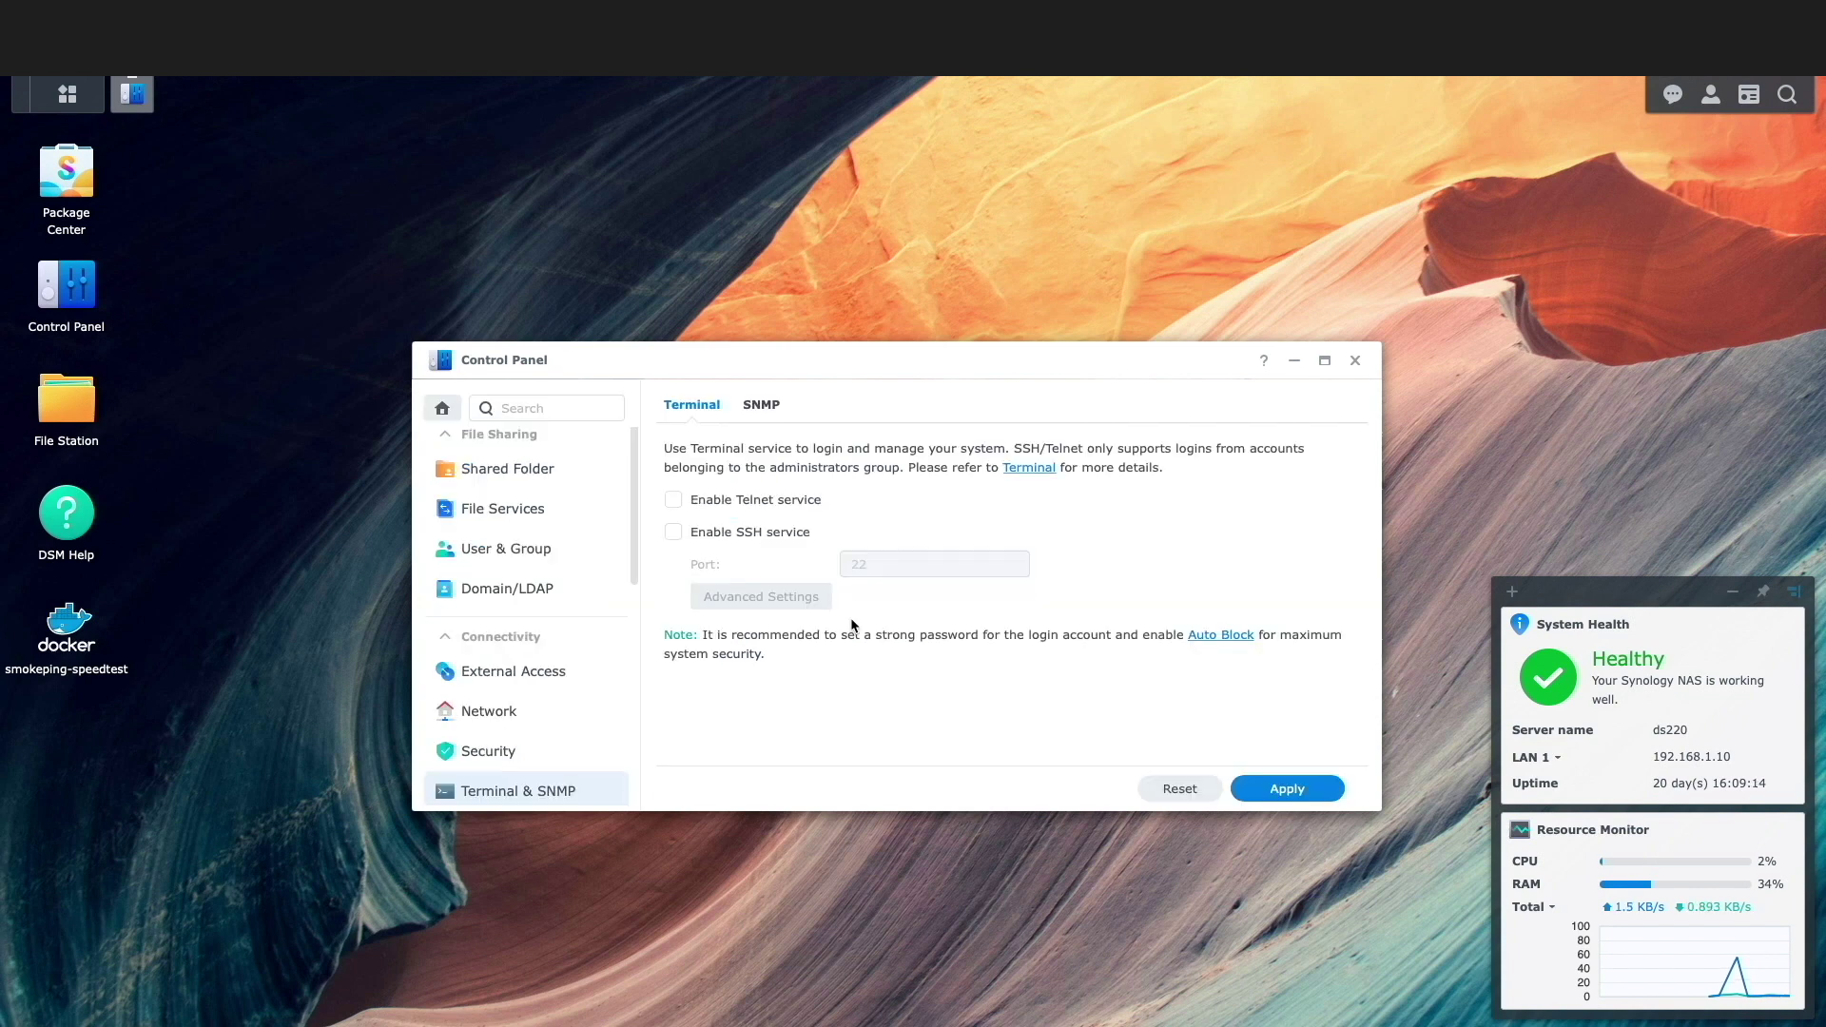
pyautogui.click(673, 532)
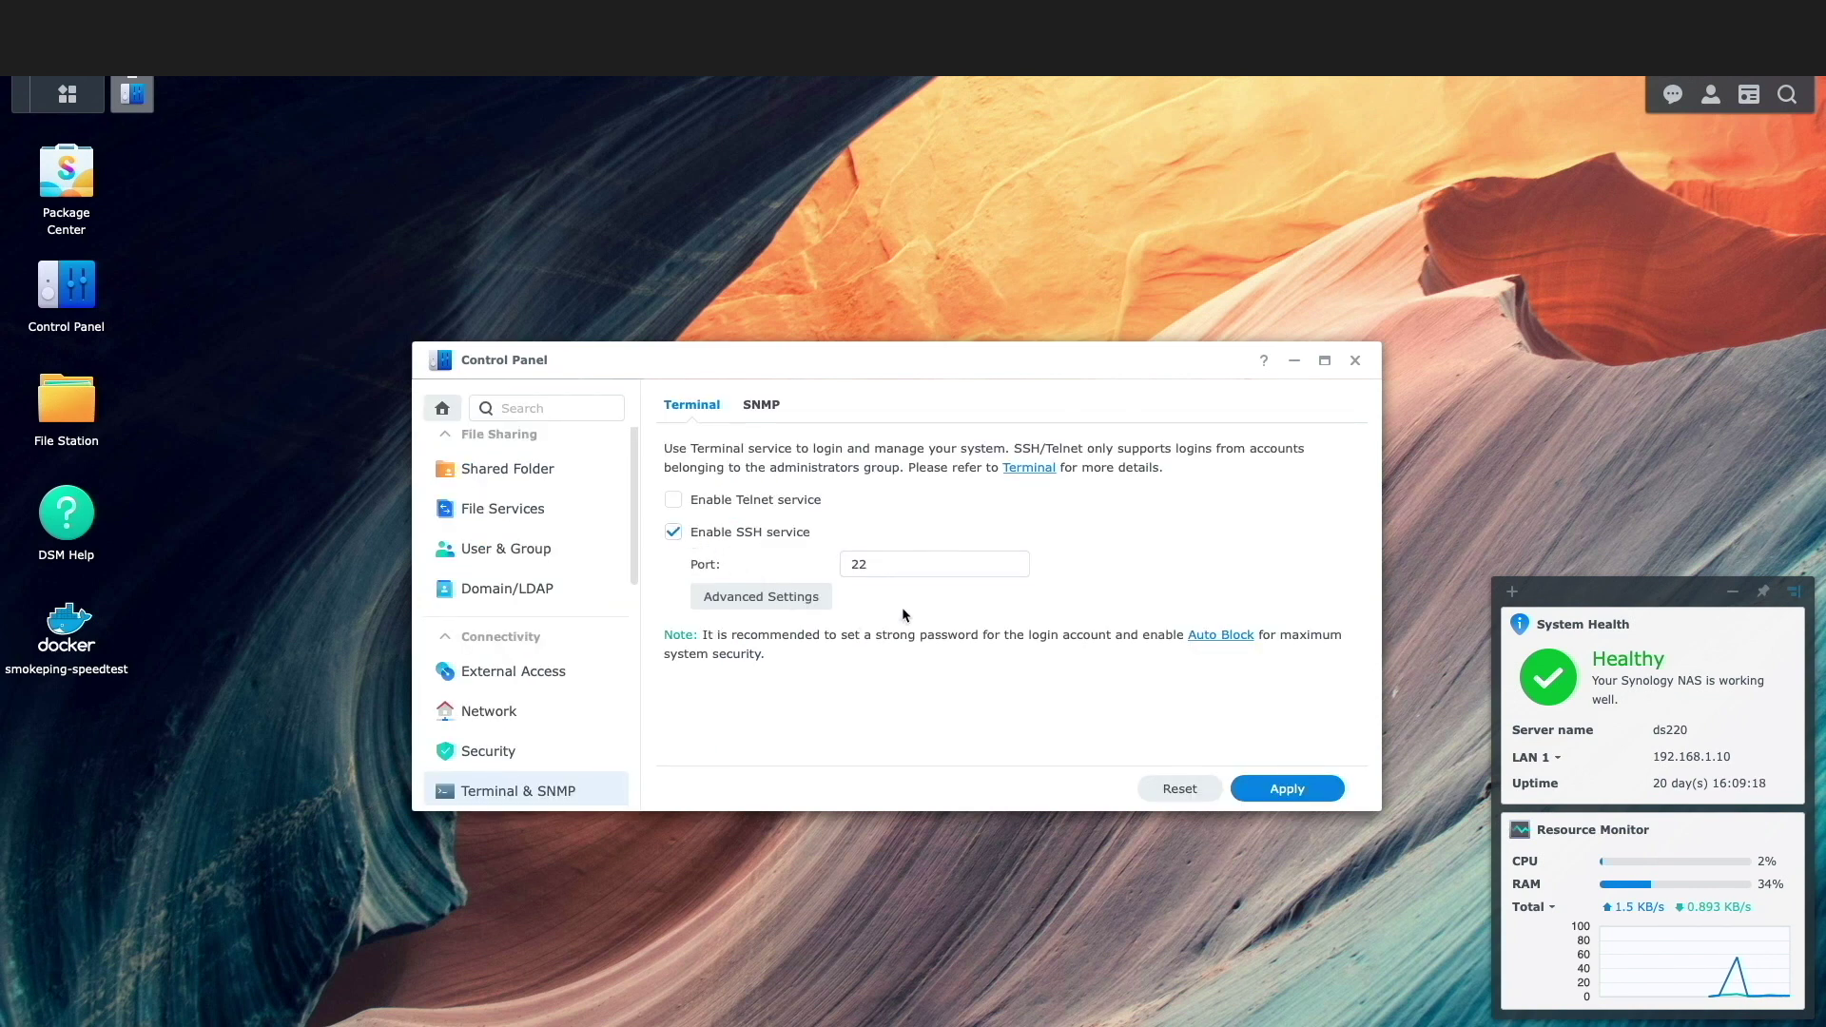
pyautogui.click(1287, 790)
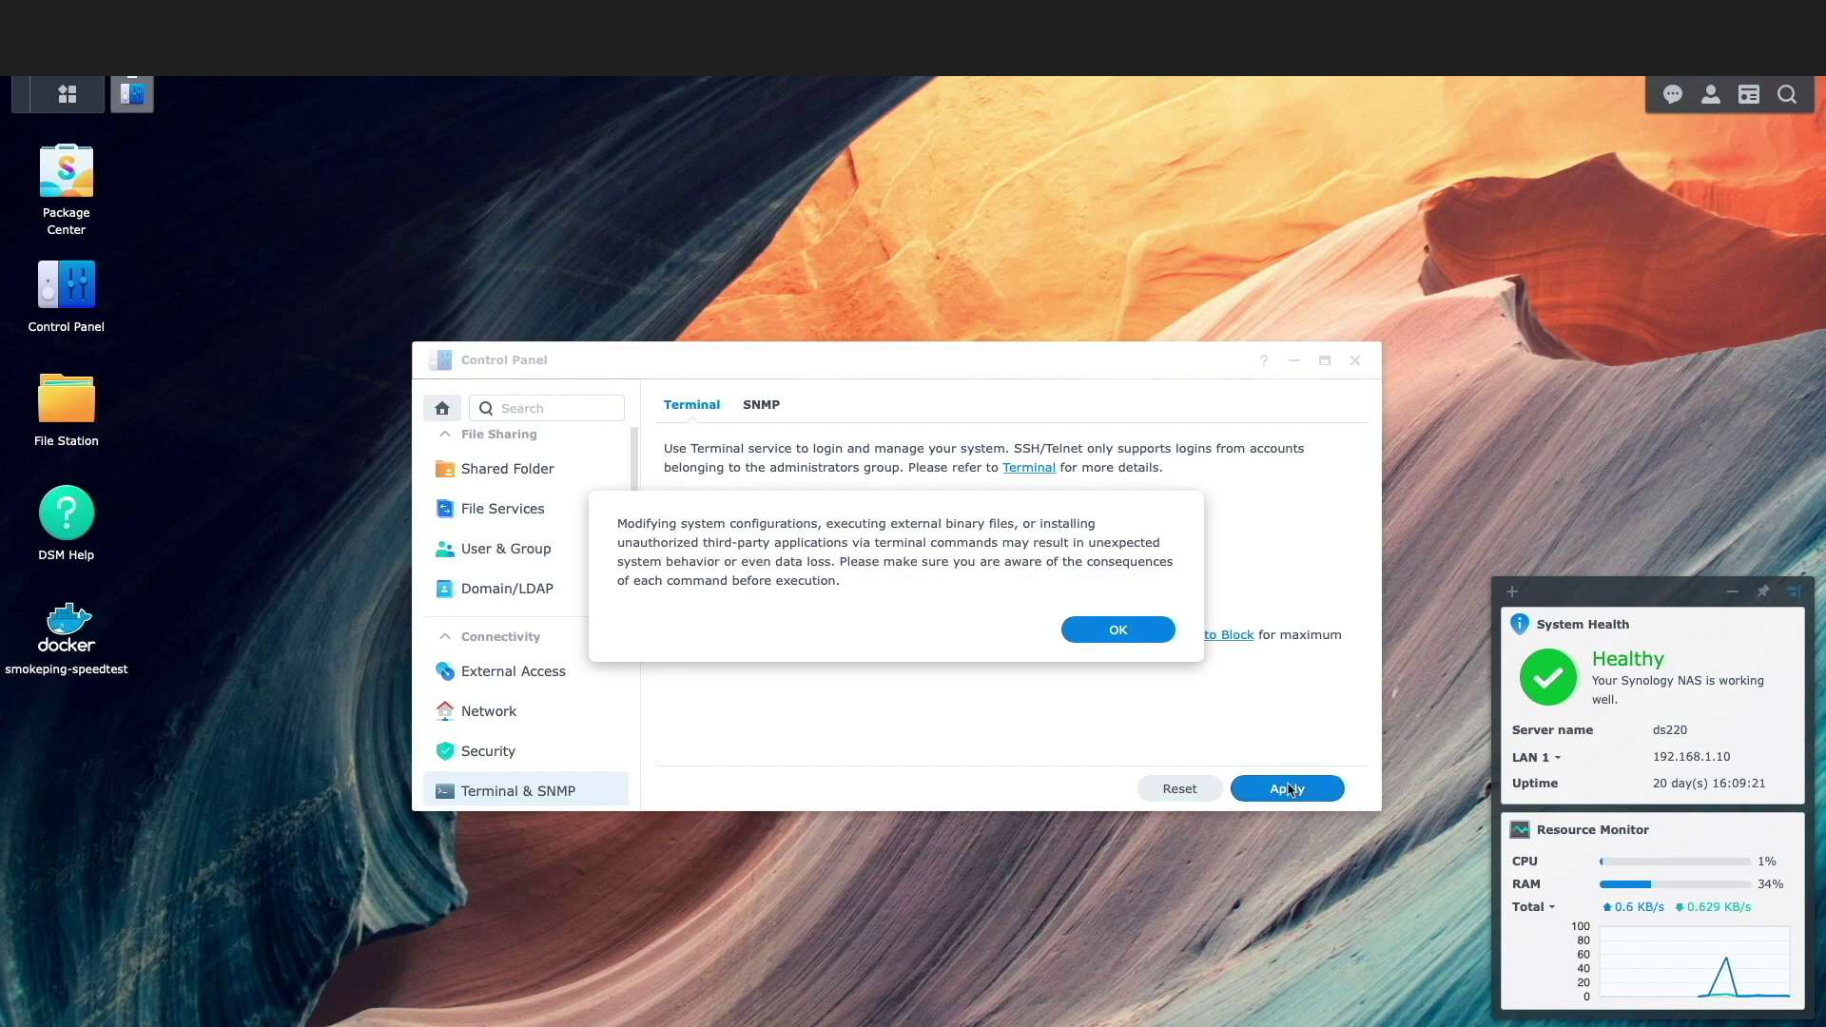
pyautogui.click(1141, 633)
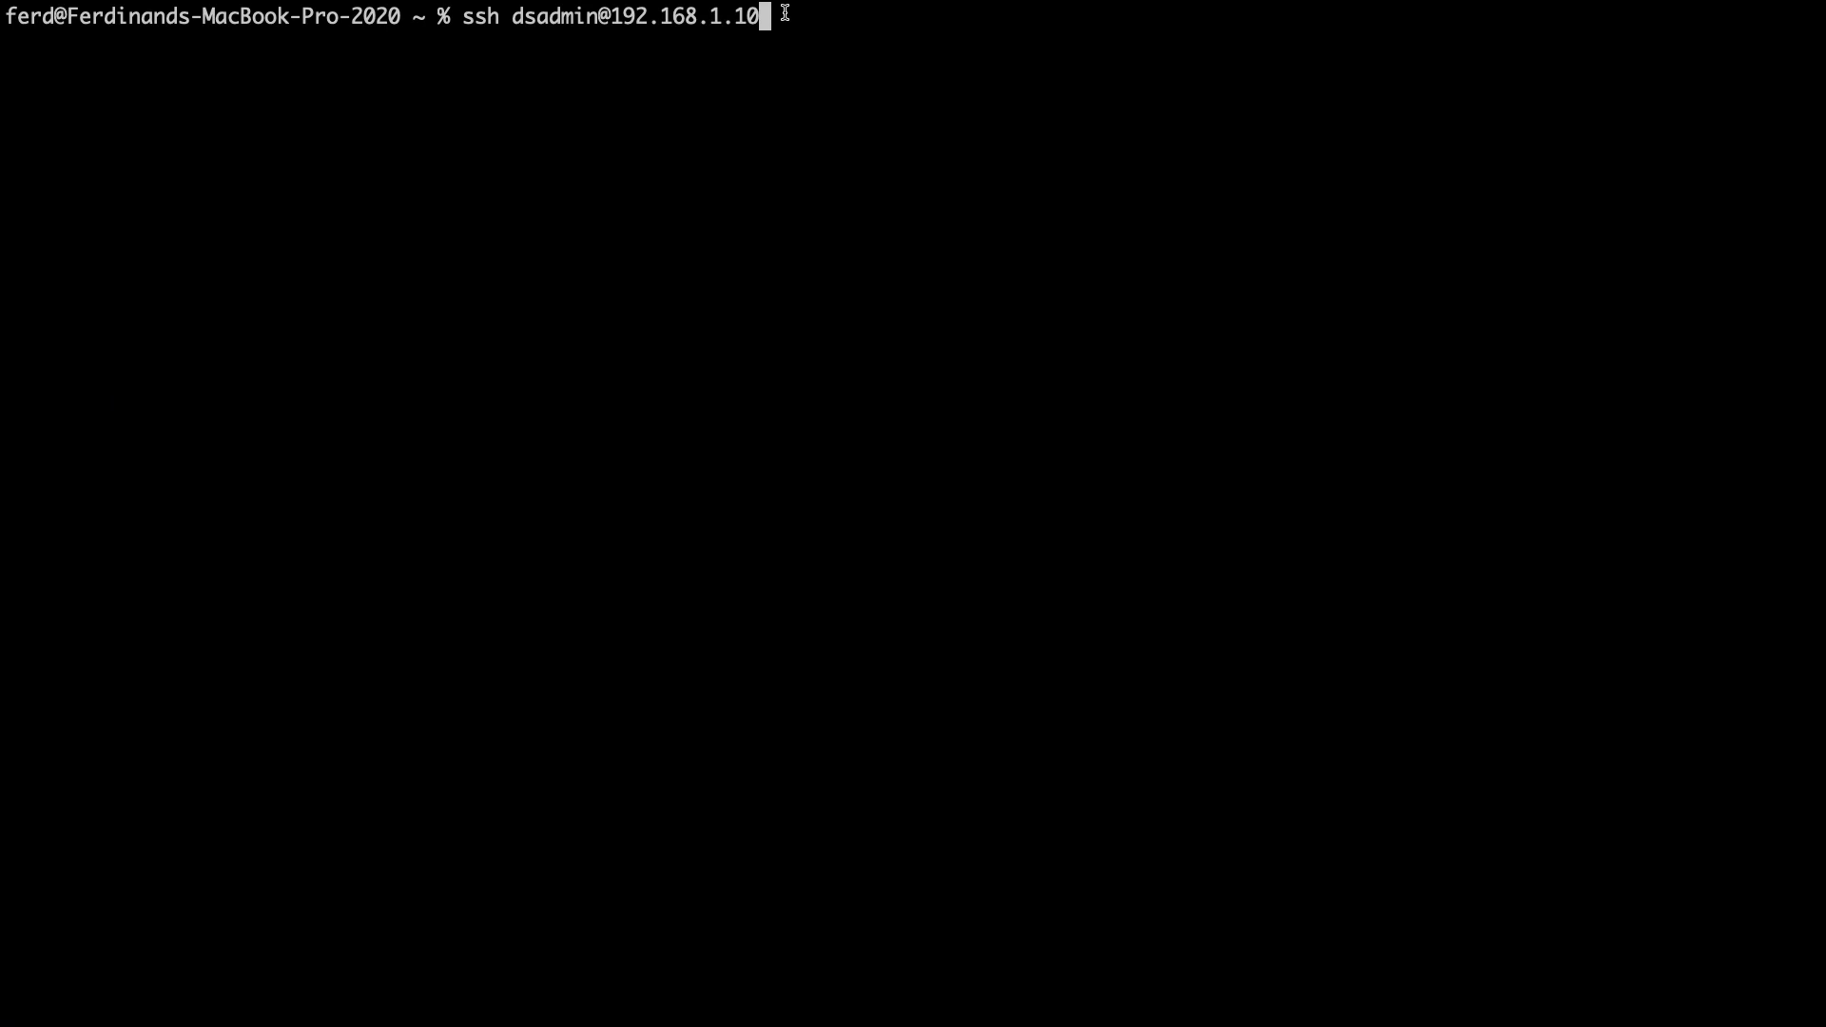
pyautogui.press('Return')
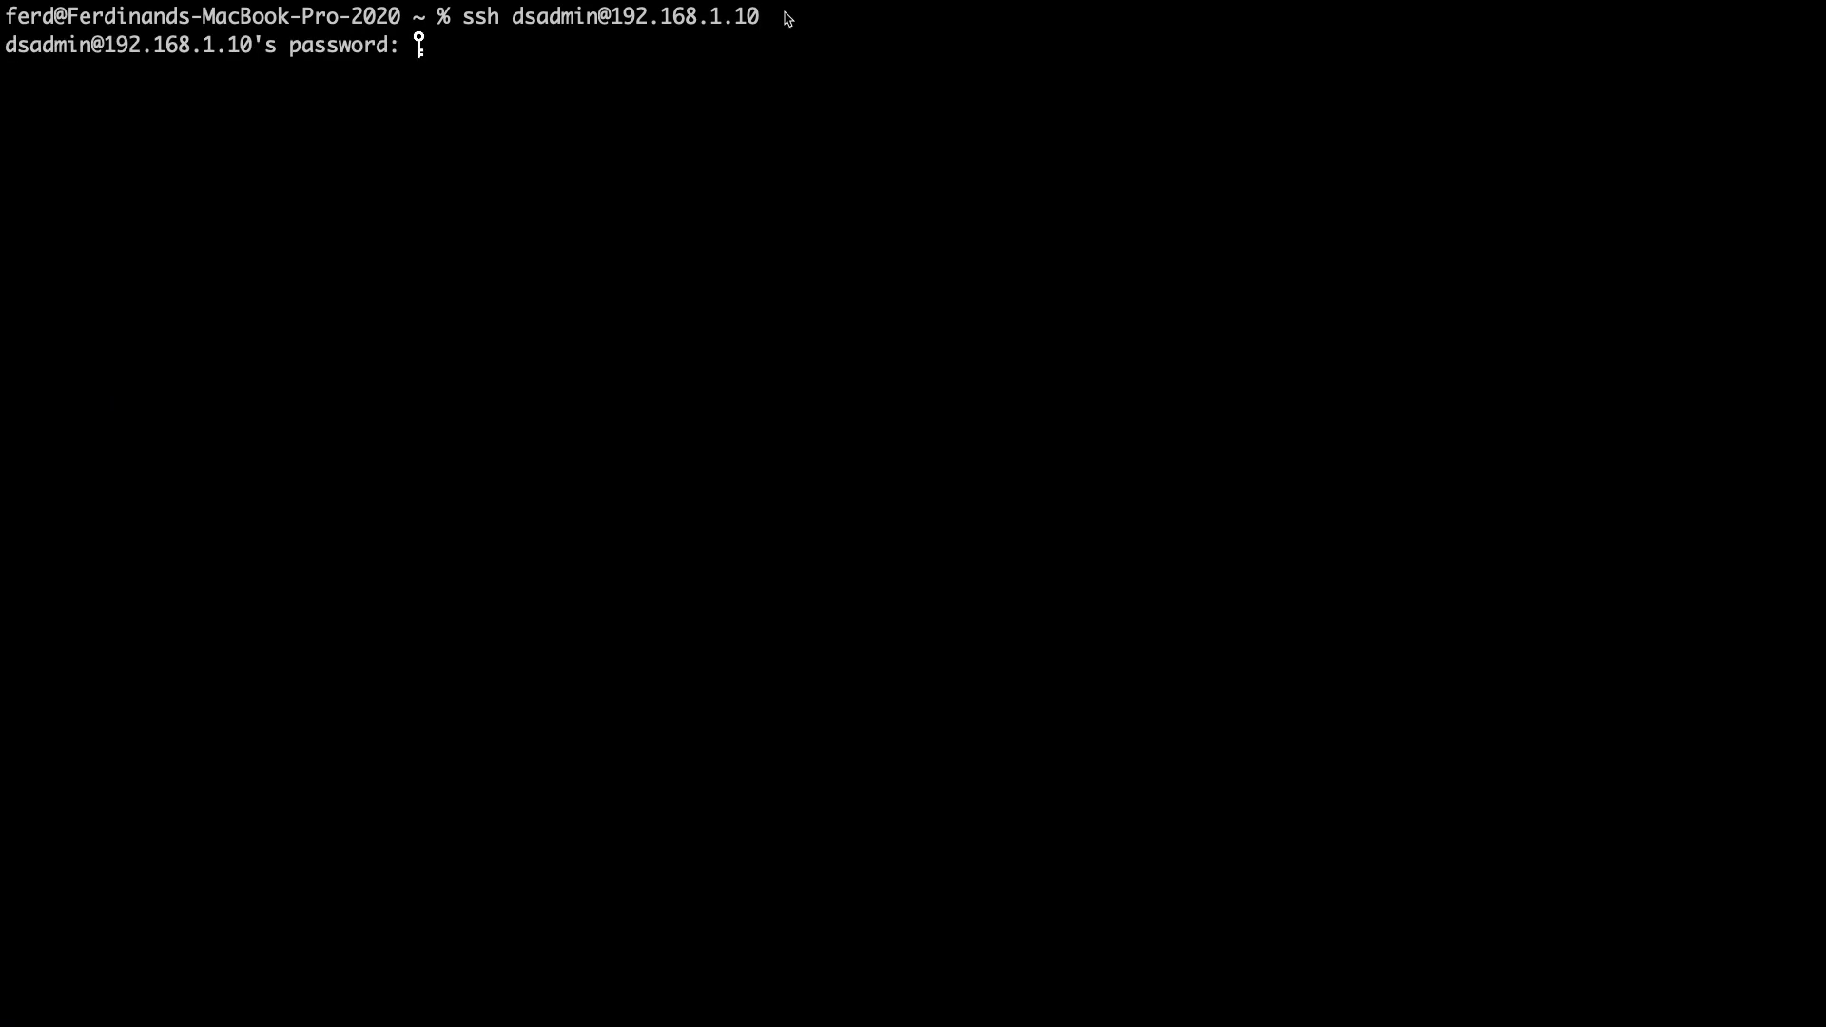
pyautogui.press('Return')
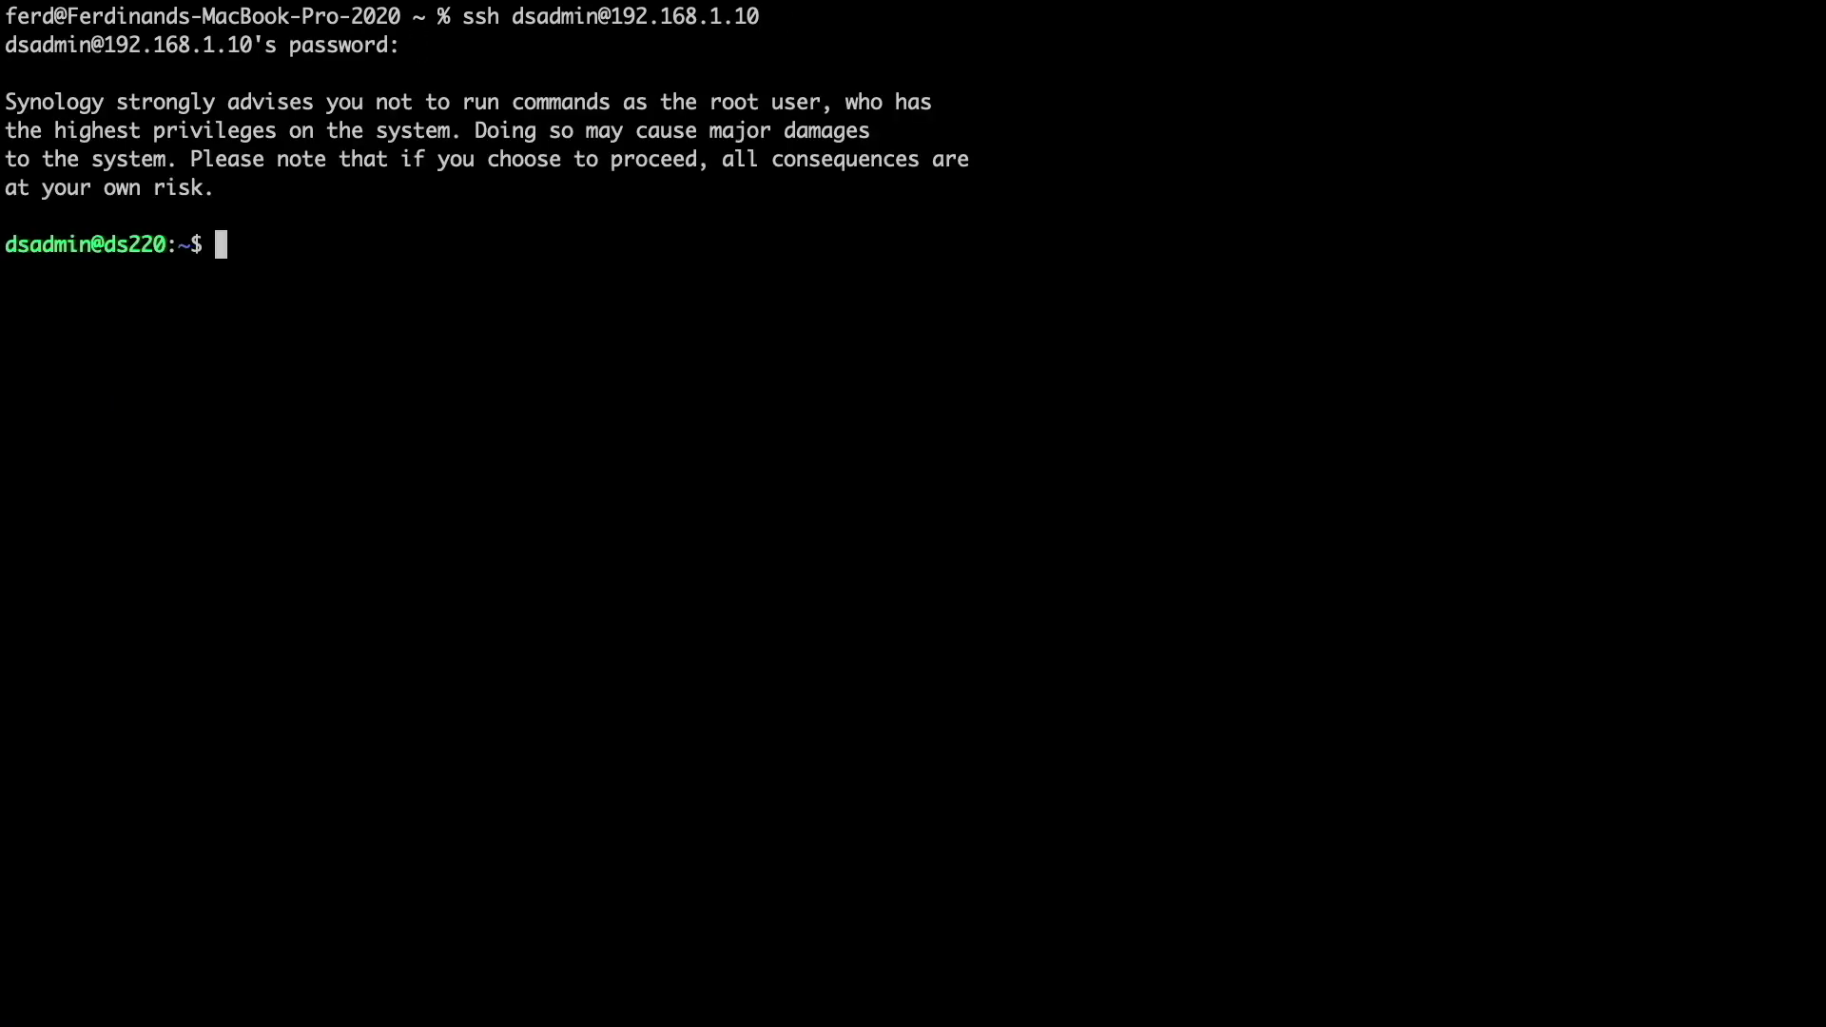
pyautogui.press('super+v')
pyautogui.press('Return')
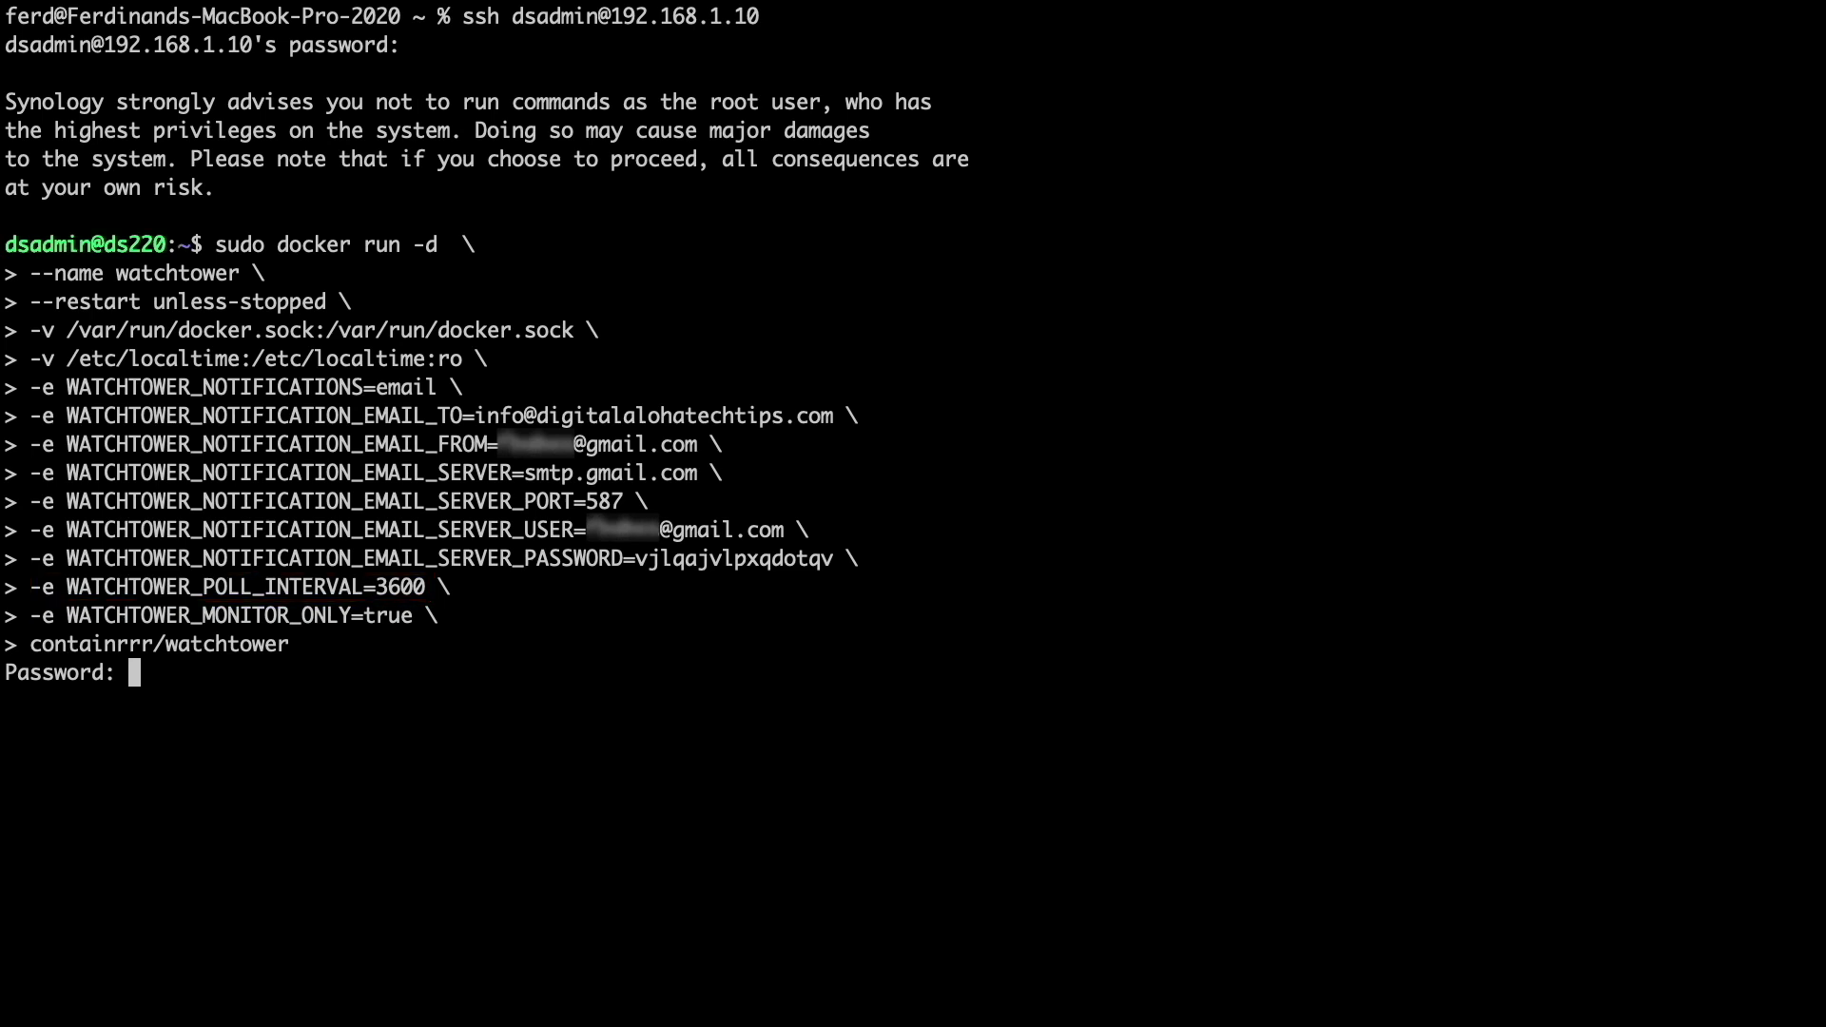
pyautogui.press('Return')
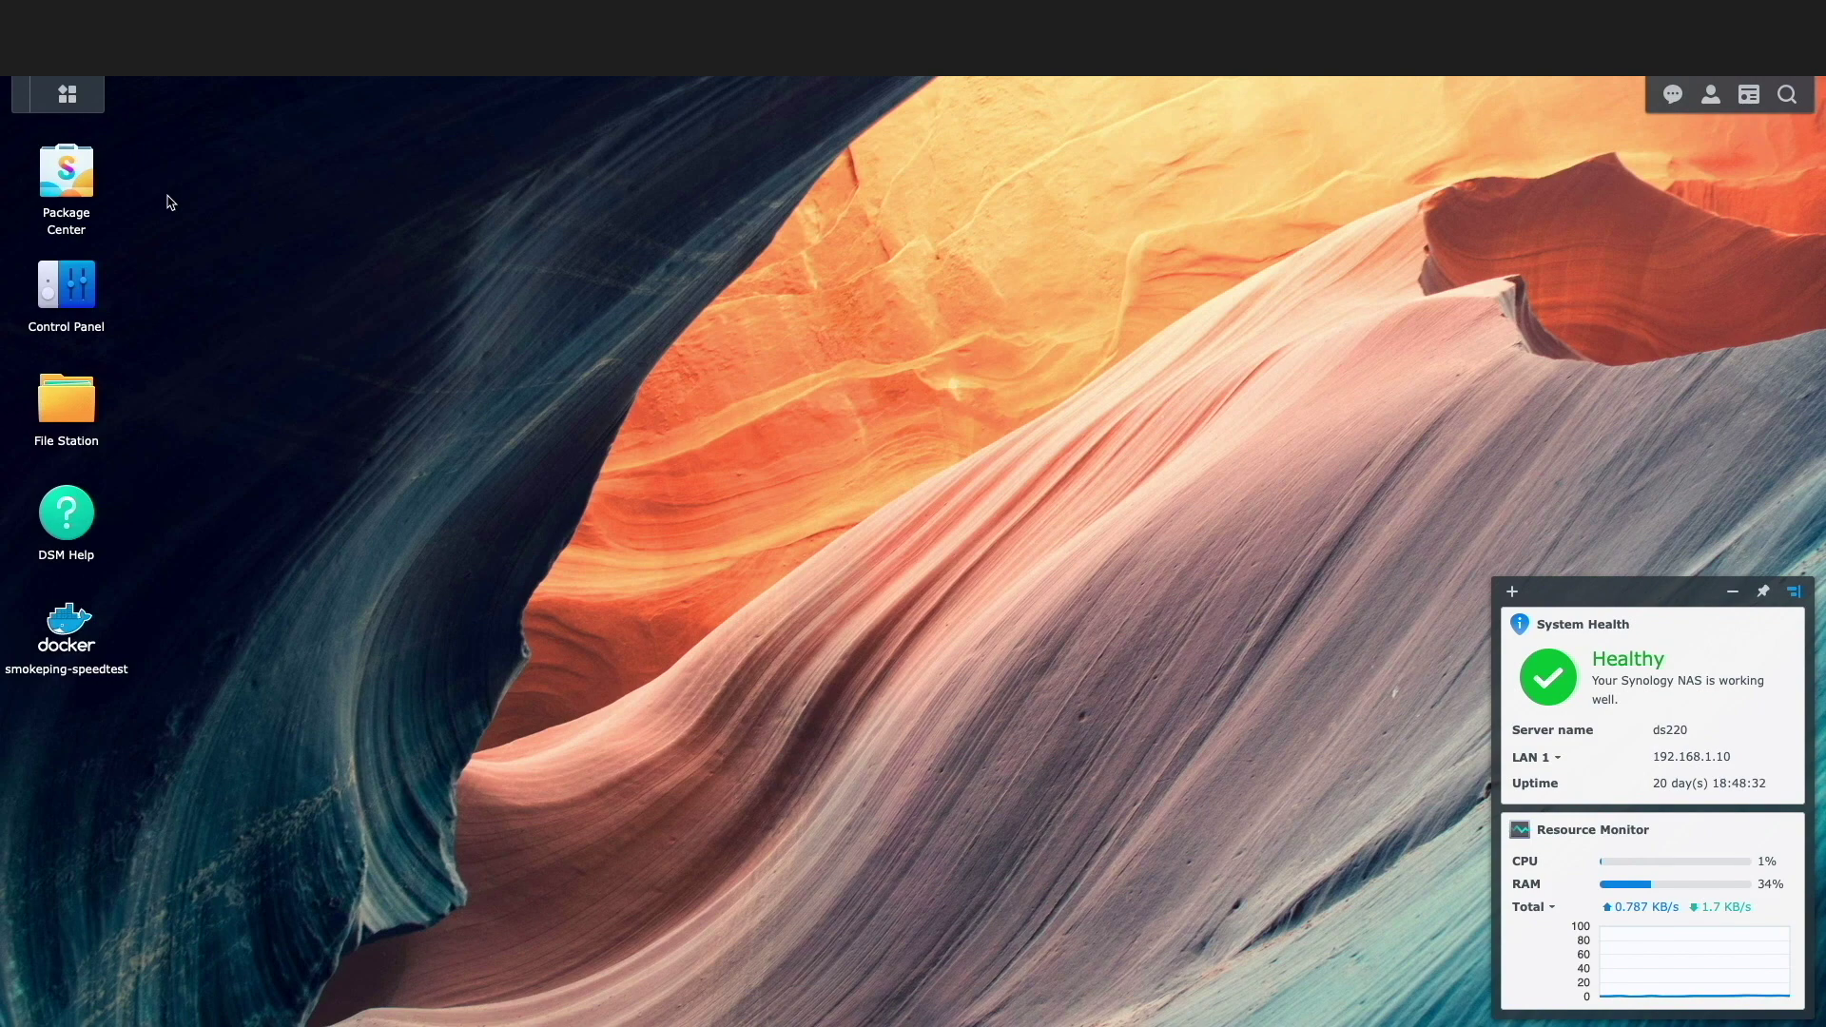
# Stop the smokeping-speedtest container from Docker's Container list
pyautogui.click(67, 94)
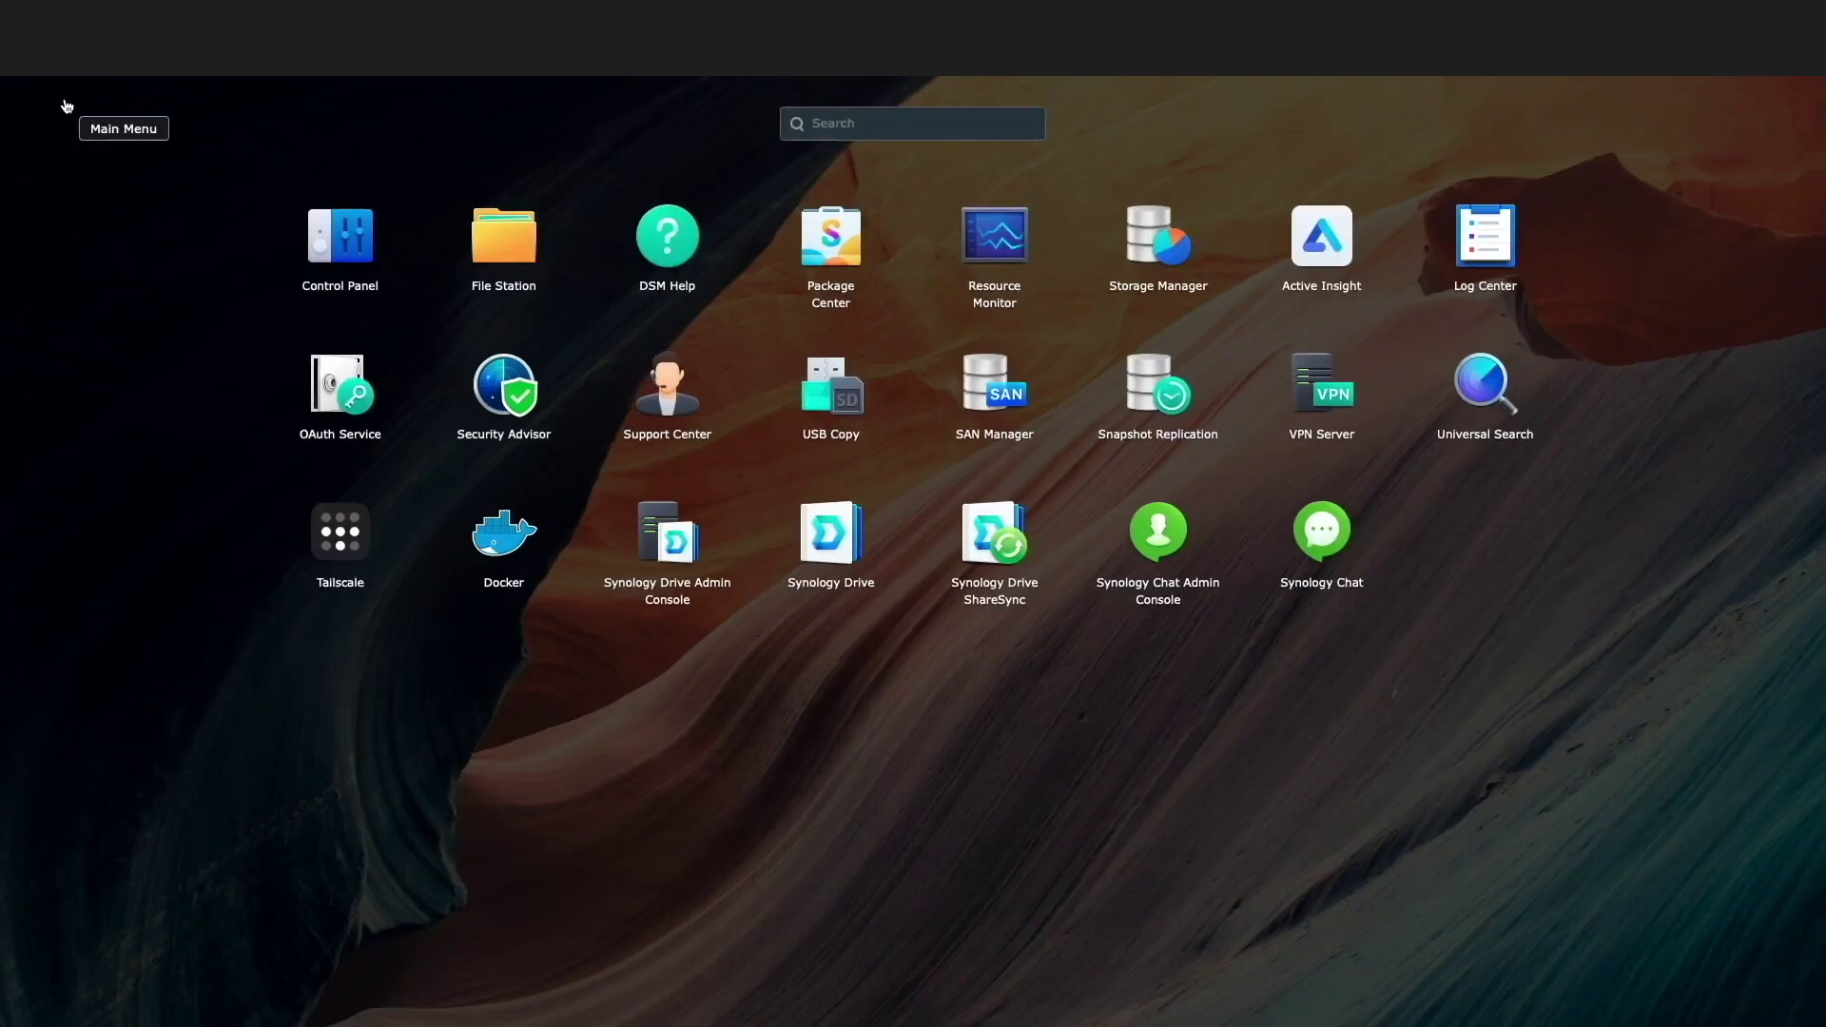
pyautogui.click(488, 531)
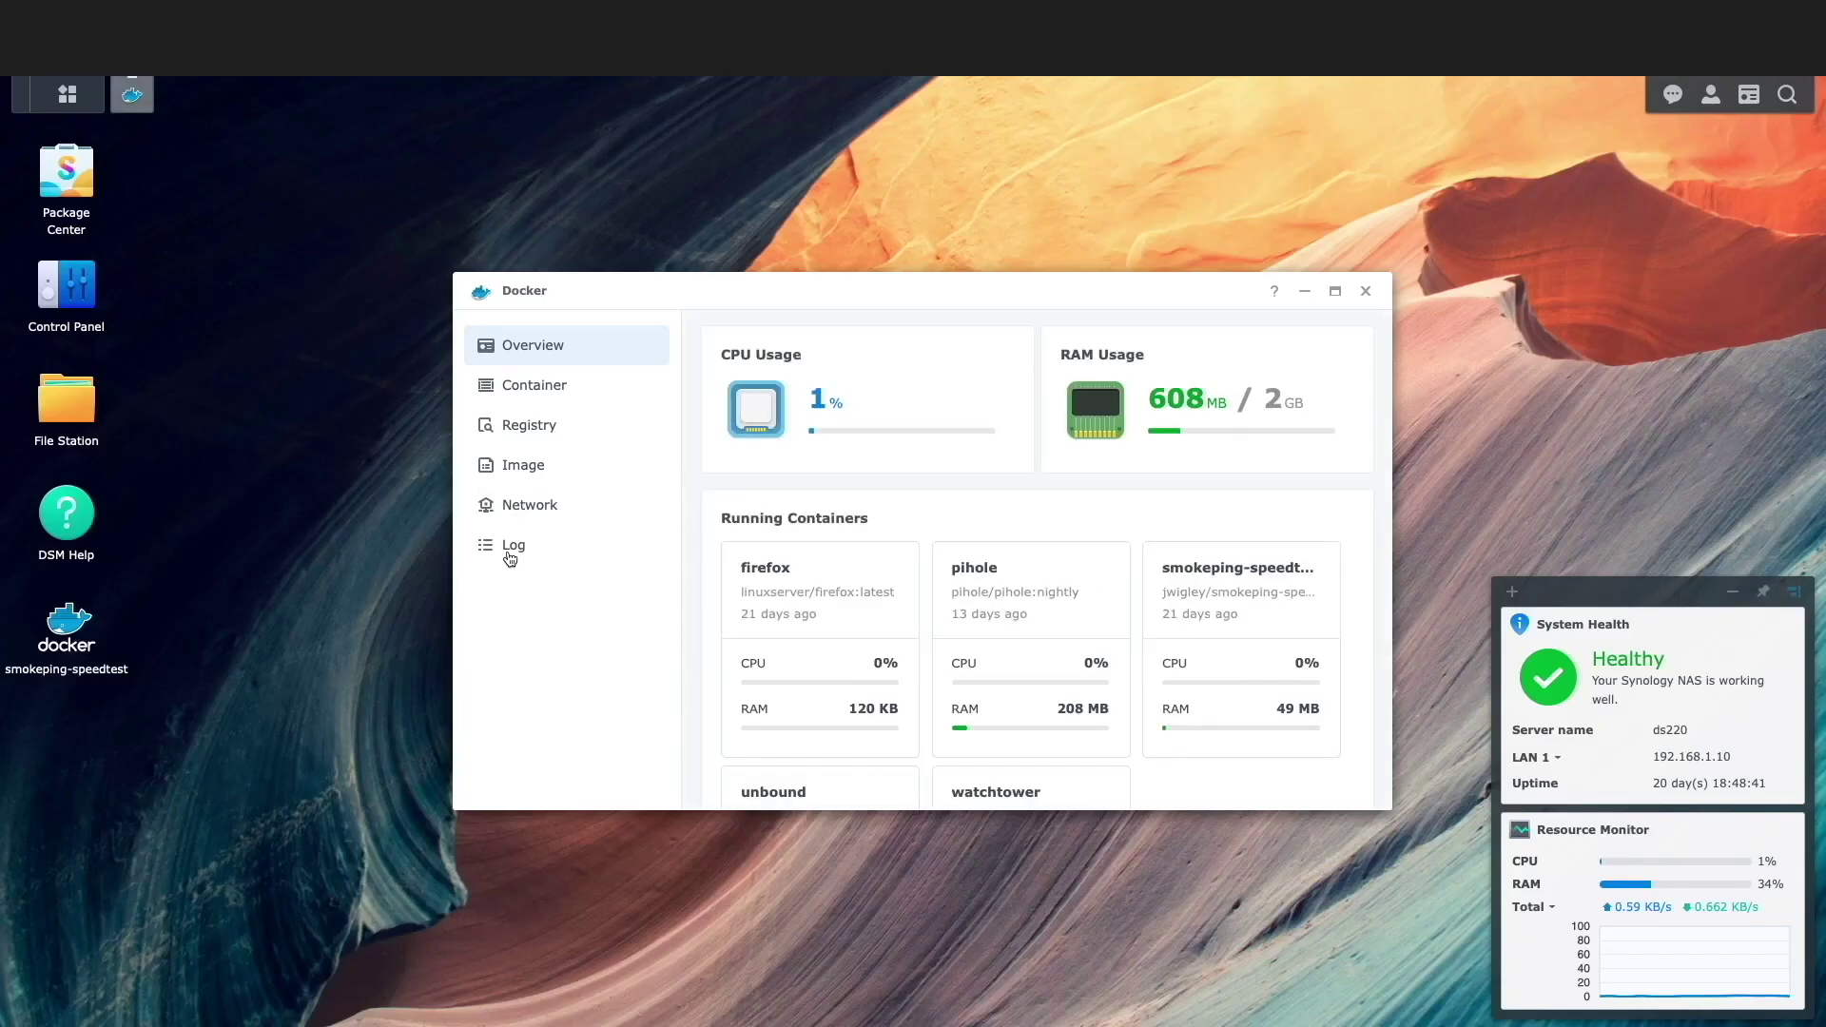
pyautogui.click(525, 388)
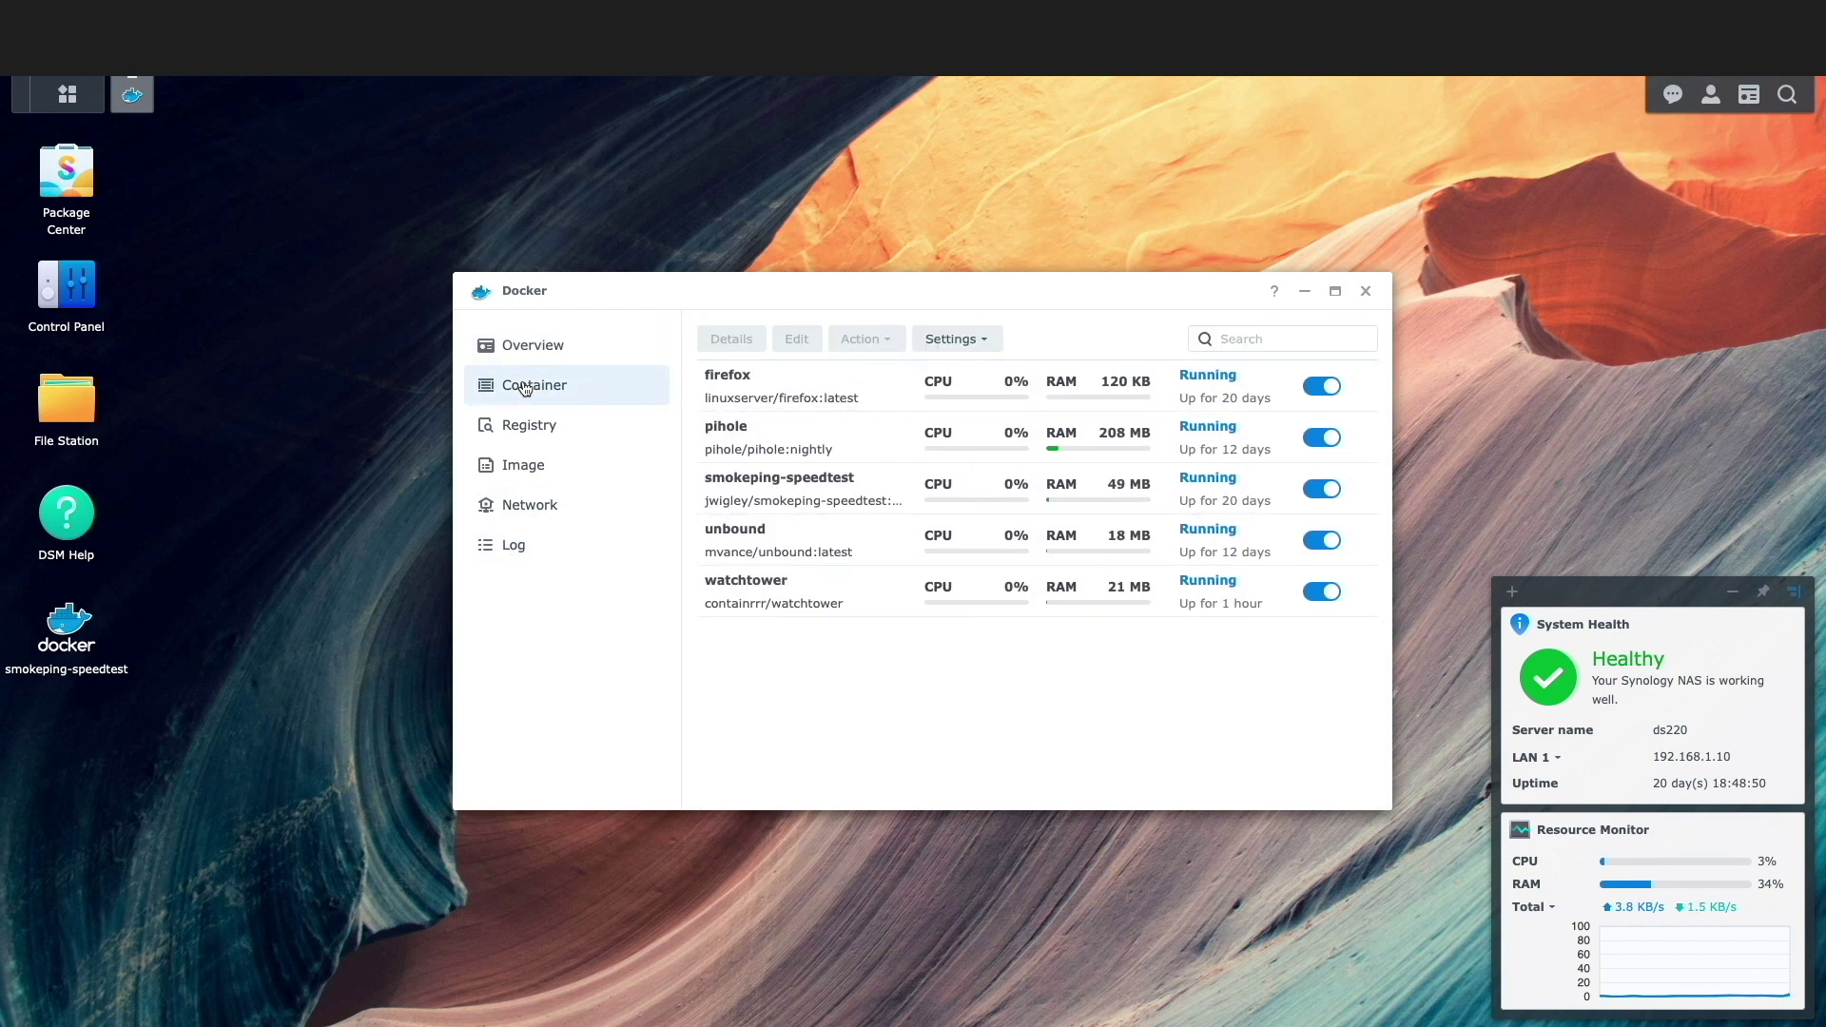
pyautogui.click(1321, 490)
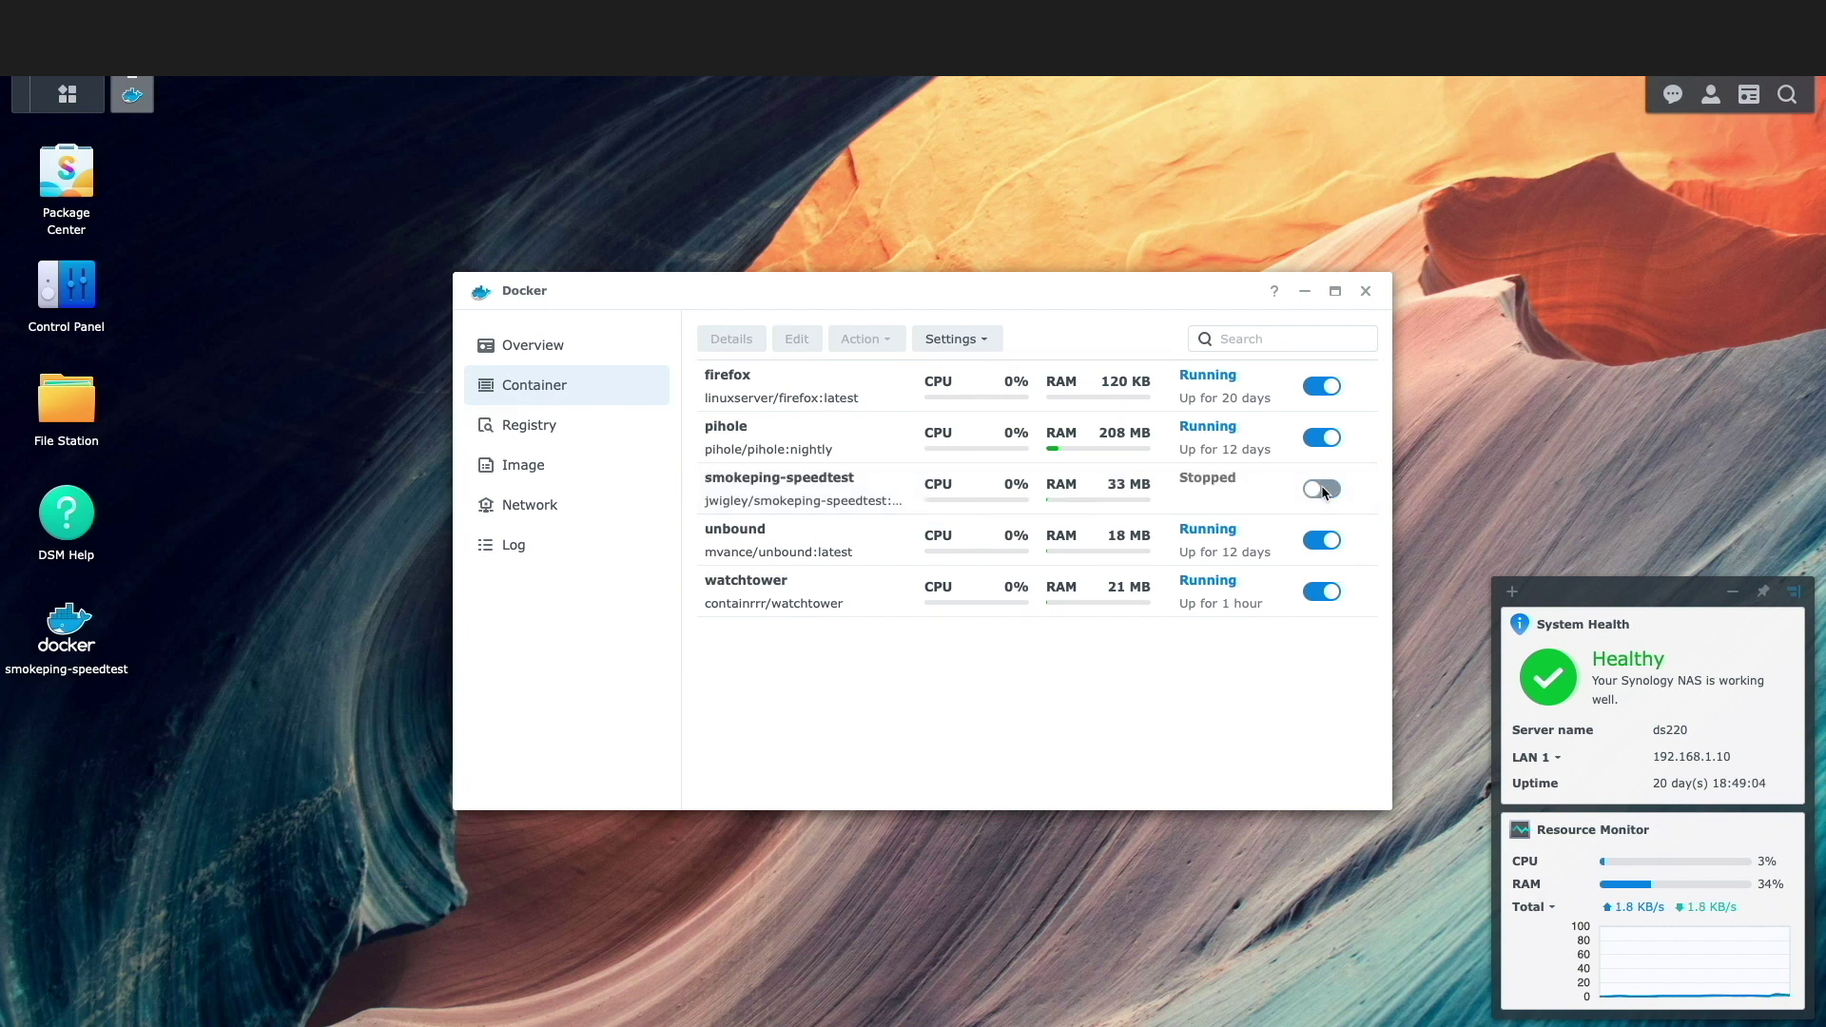
# Reset smokeping-speedtest via Action > Reset, confirming with Yes
pyautogui.click(843, 497)
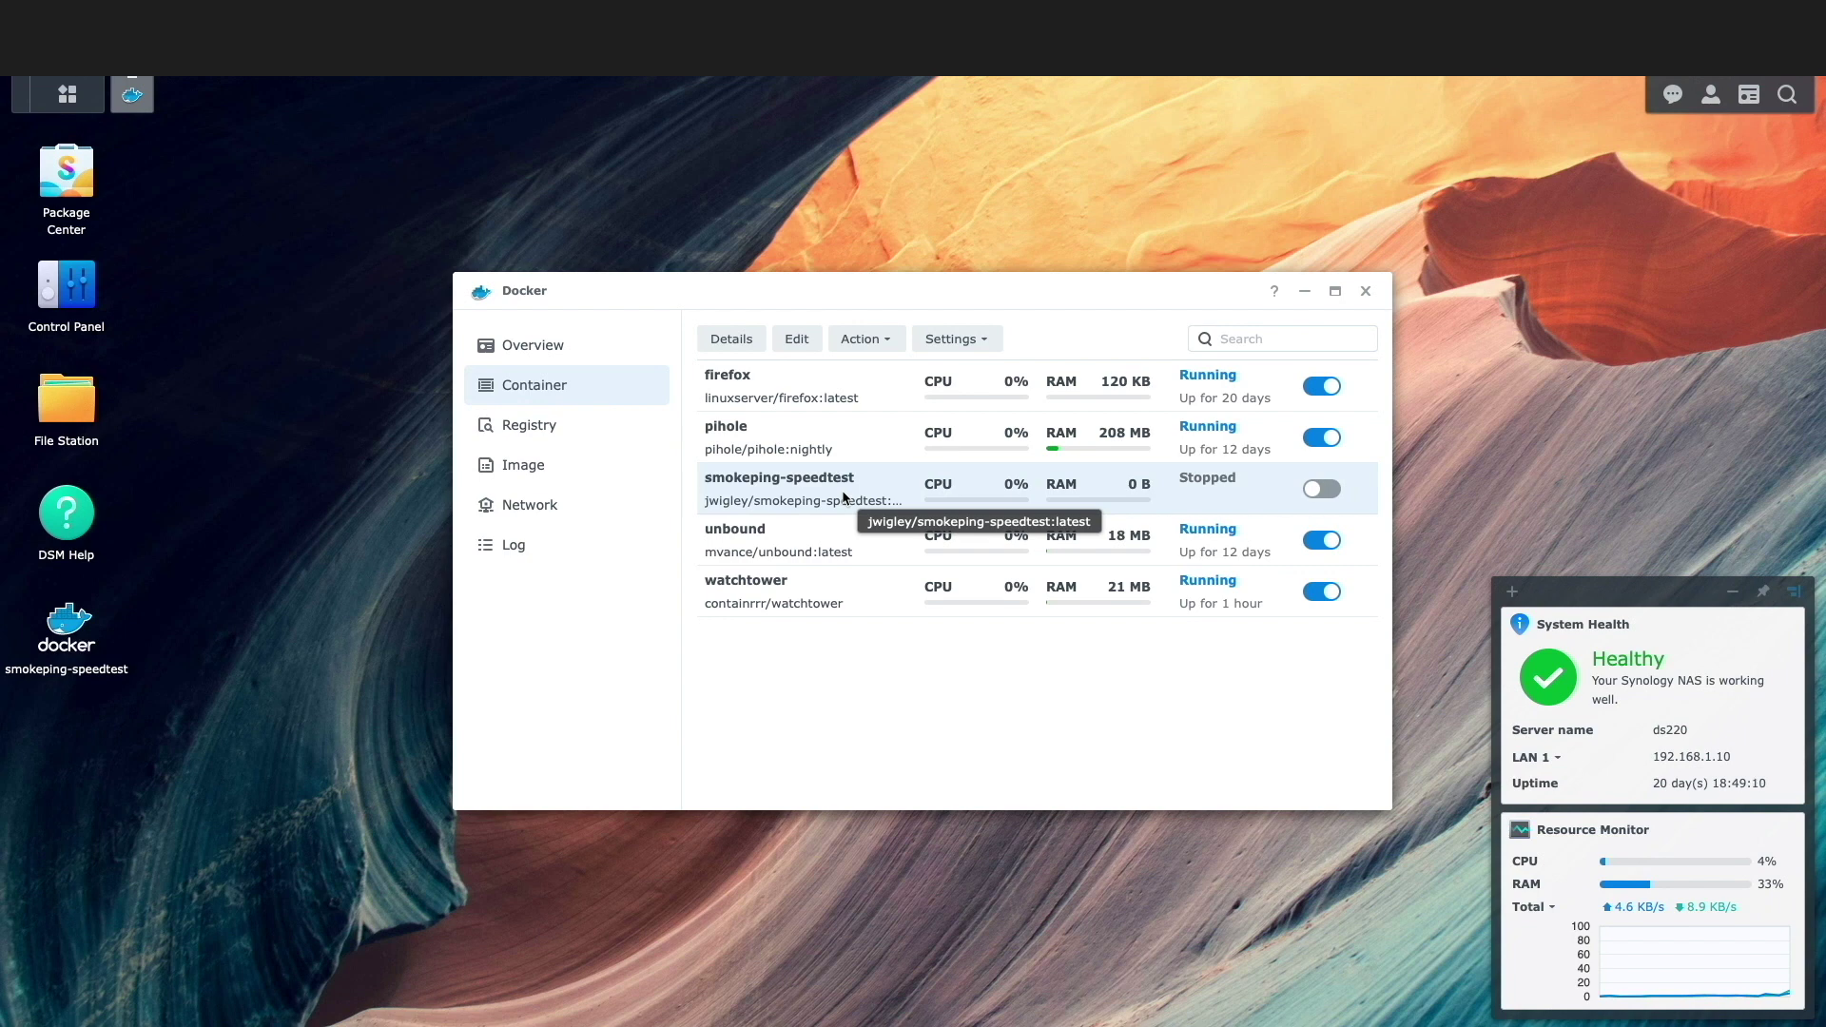
pyautogui.click(873, 347)
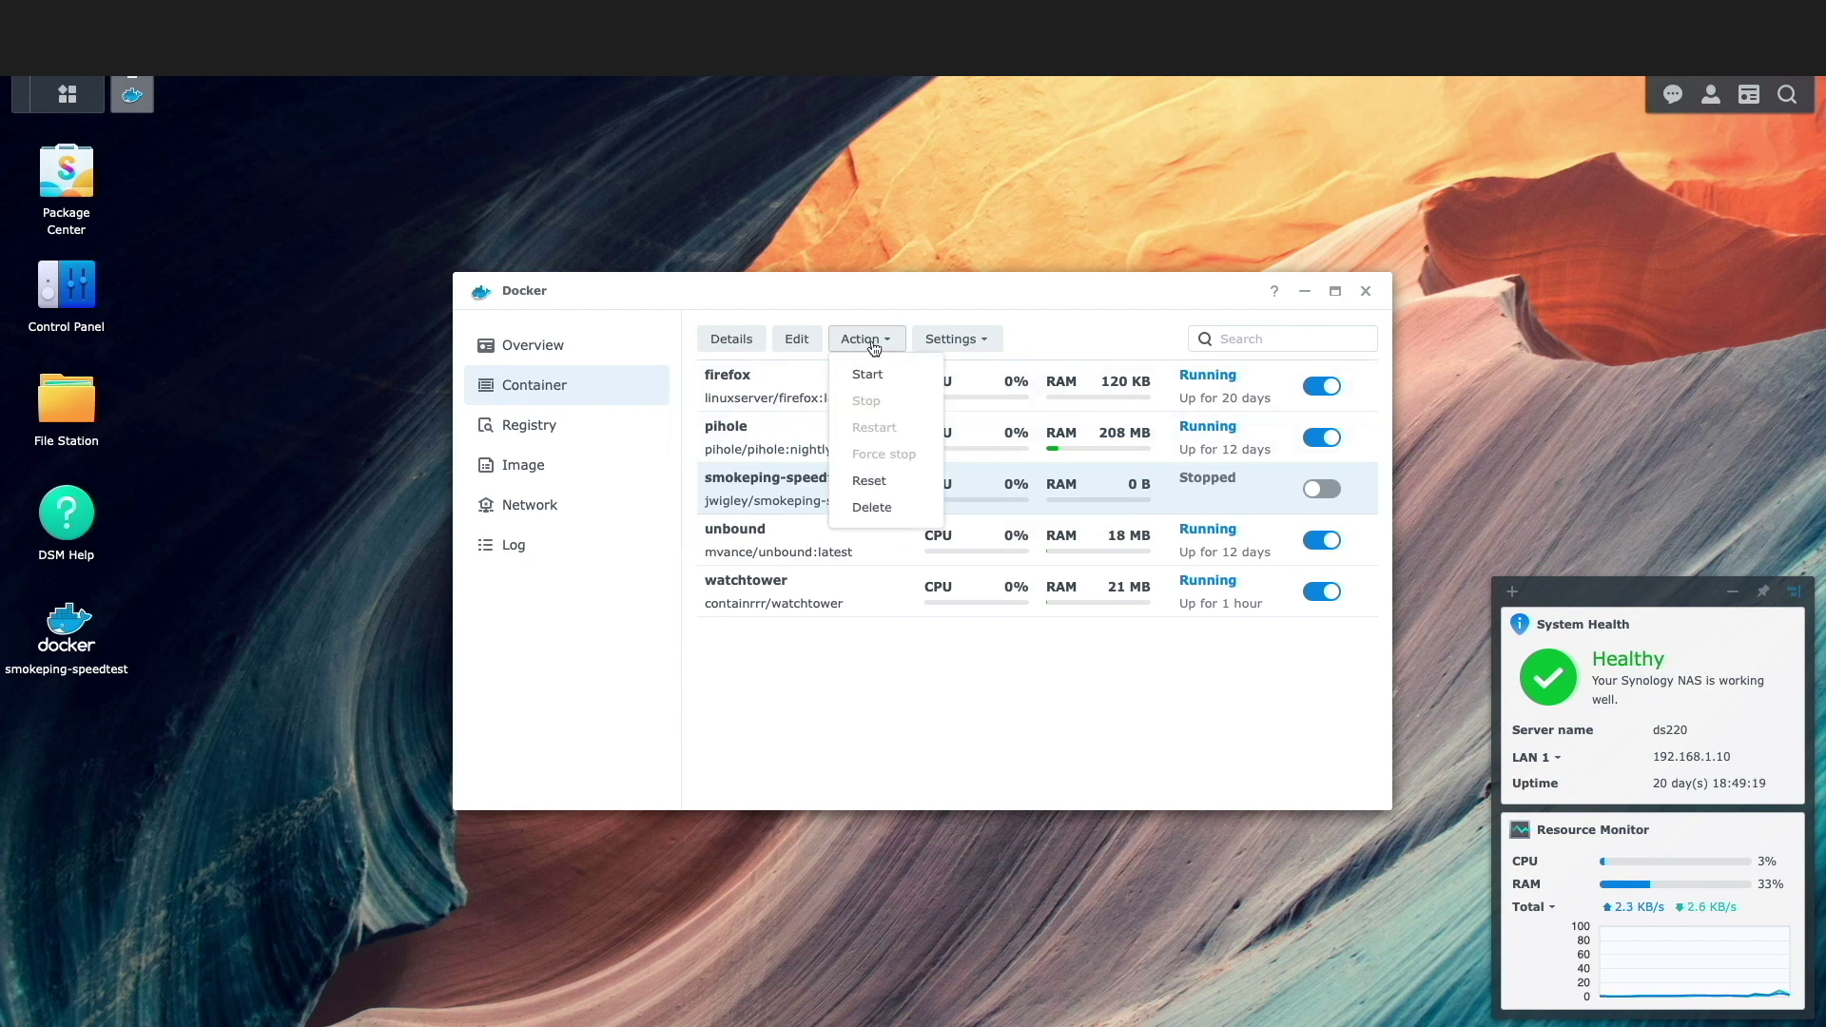
pyautogui.click(869, 481)
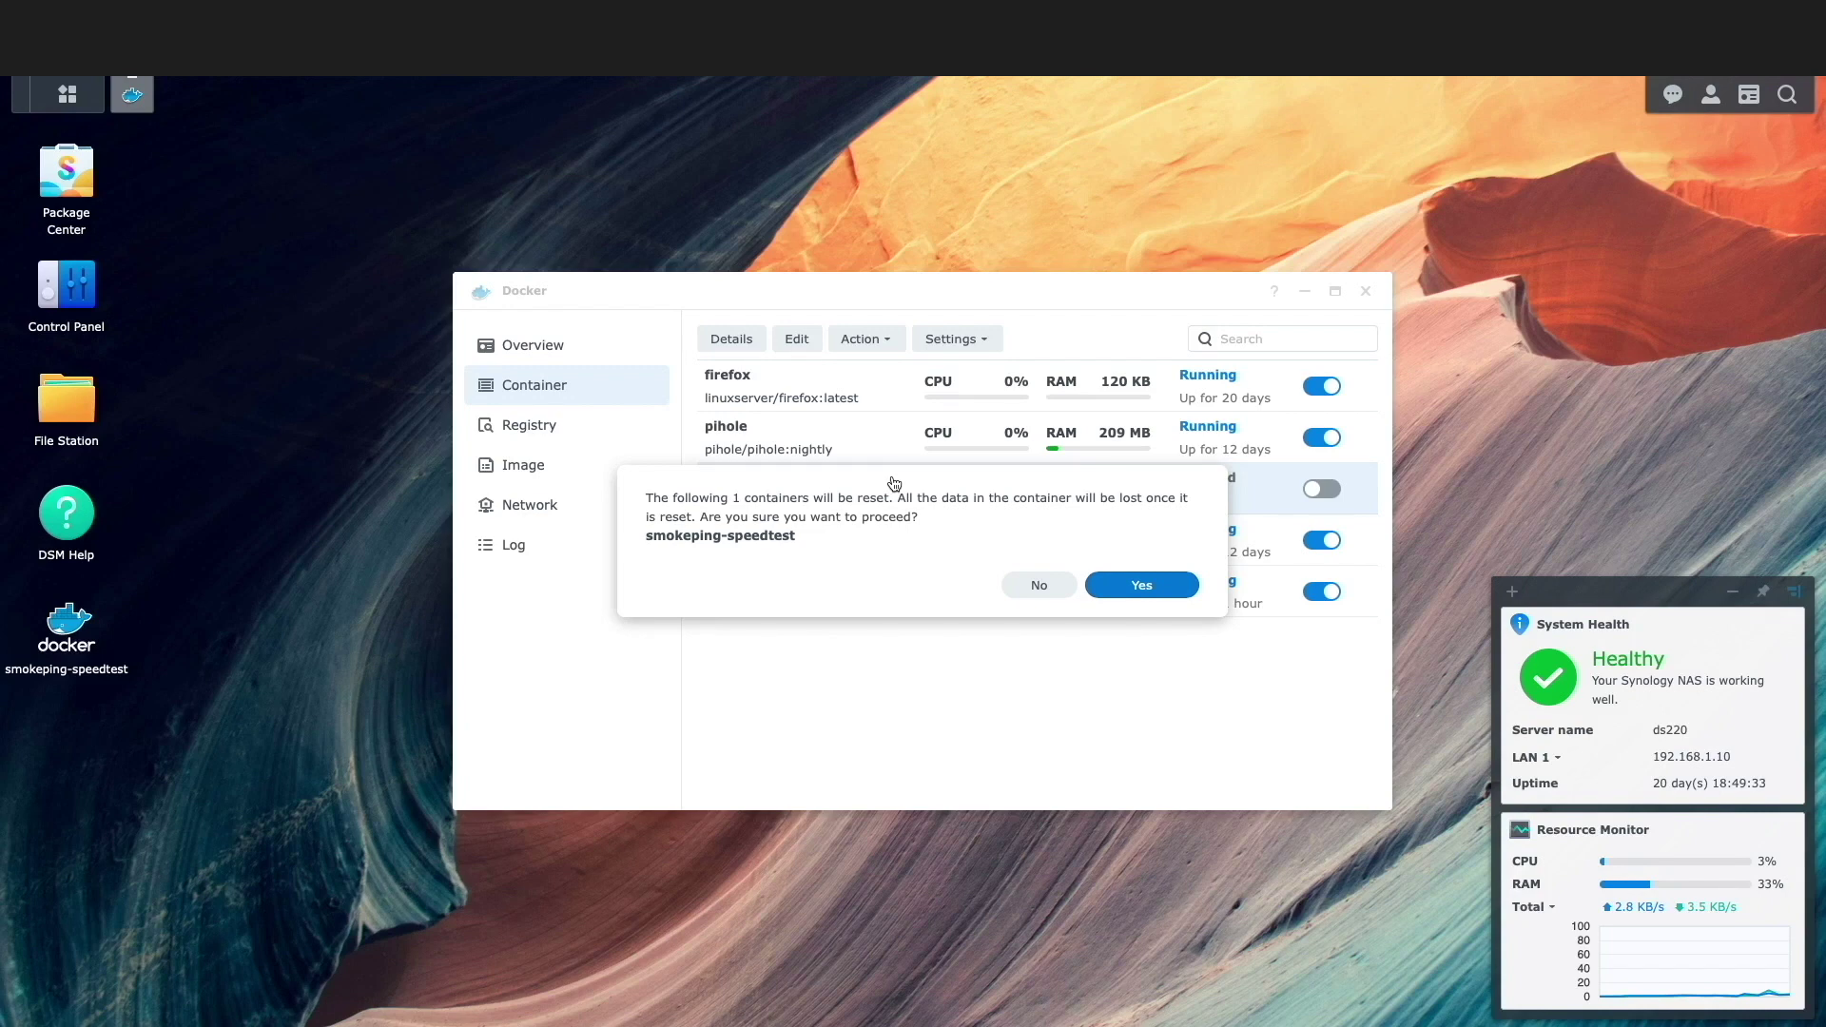
pyautogui.click(1139, 587)
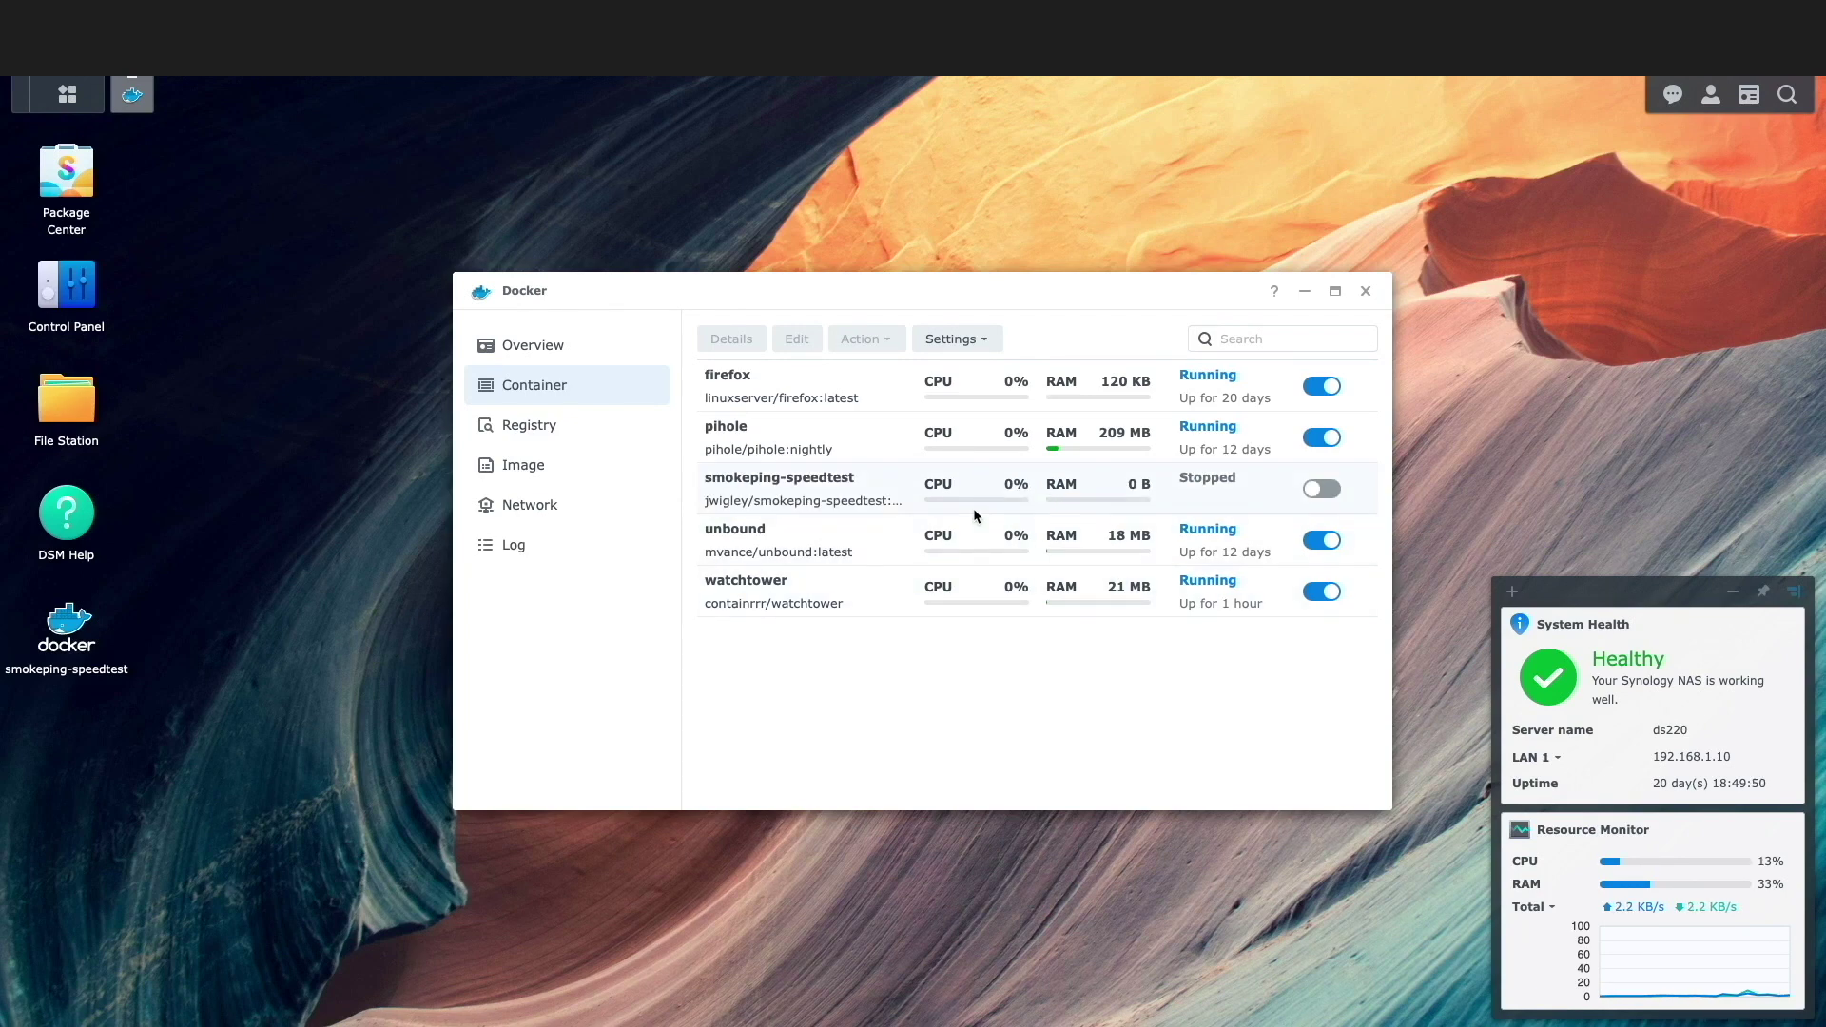
# Start smokeping-speedtest again via Action > Start
pyautogui.click(881, 494)
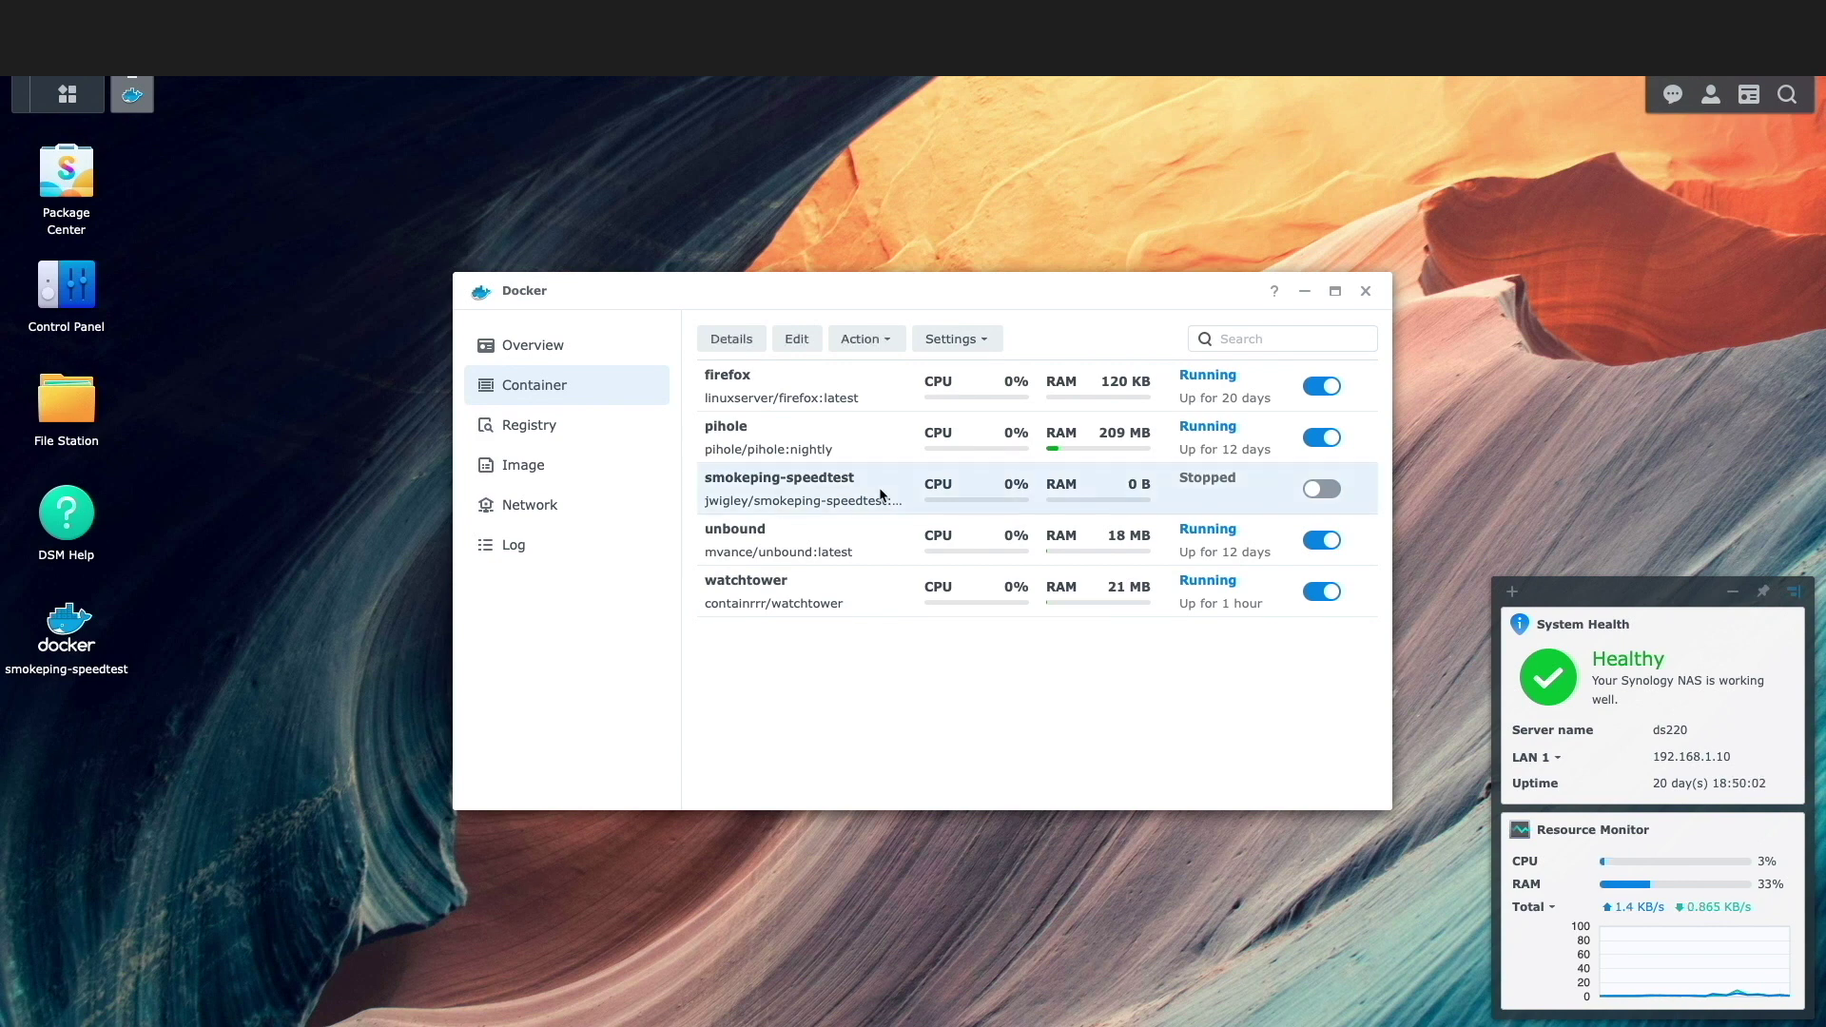
pyautogui.click(885, 340)
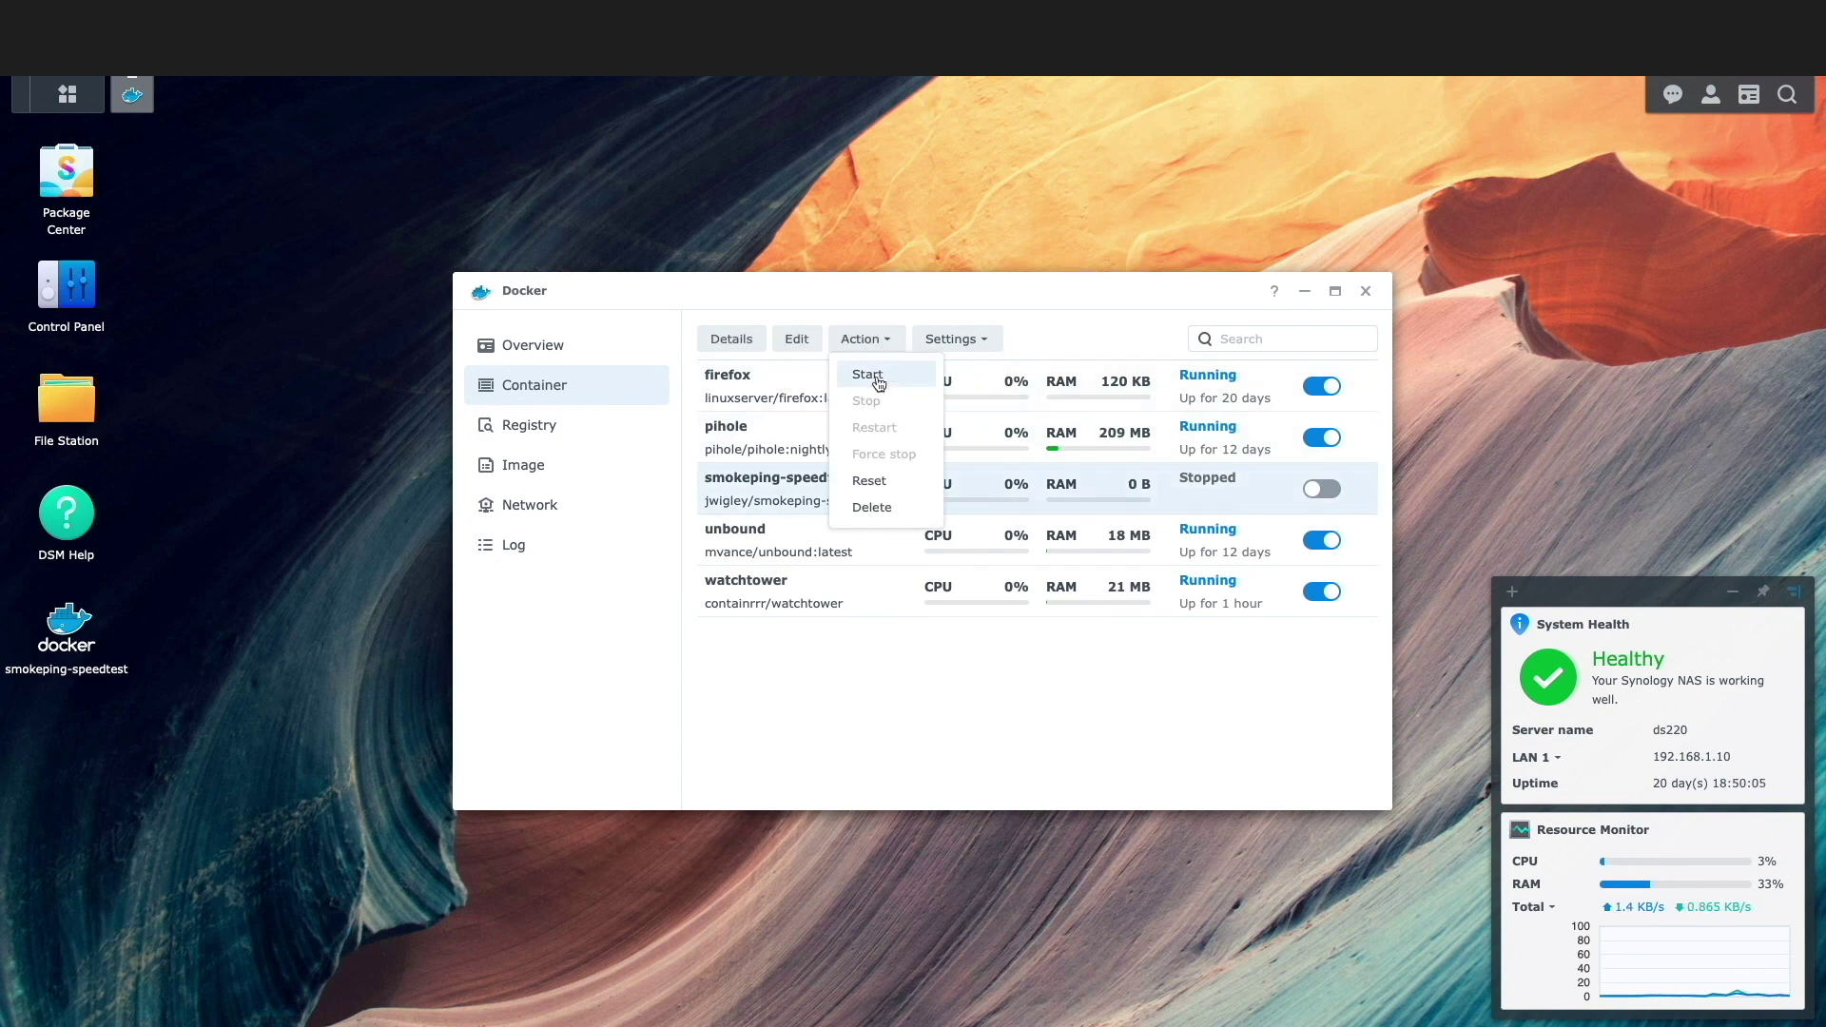
pyautogui.click(876, 375)
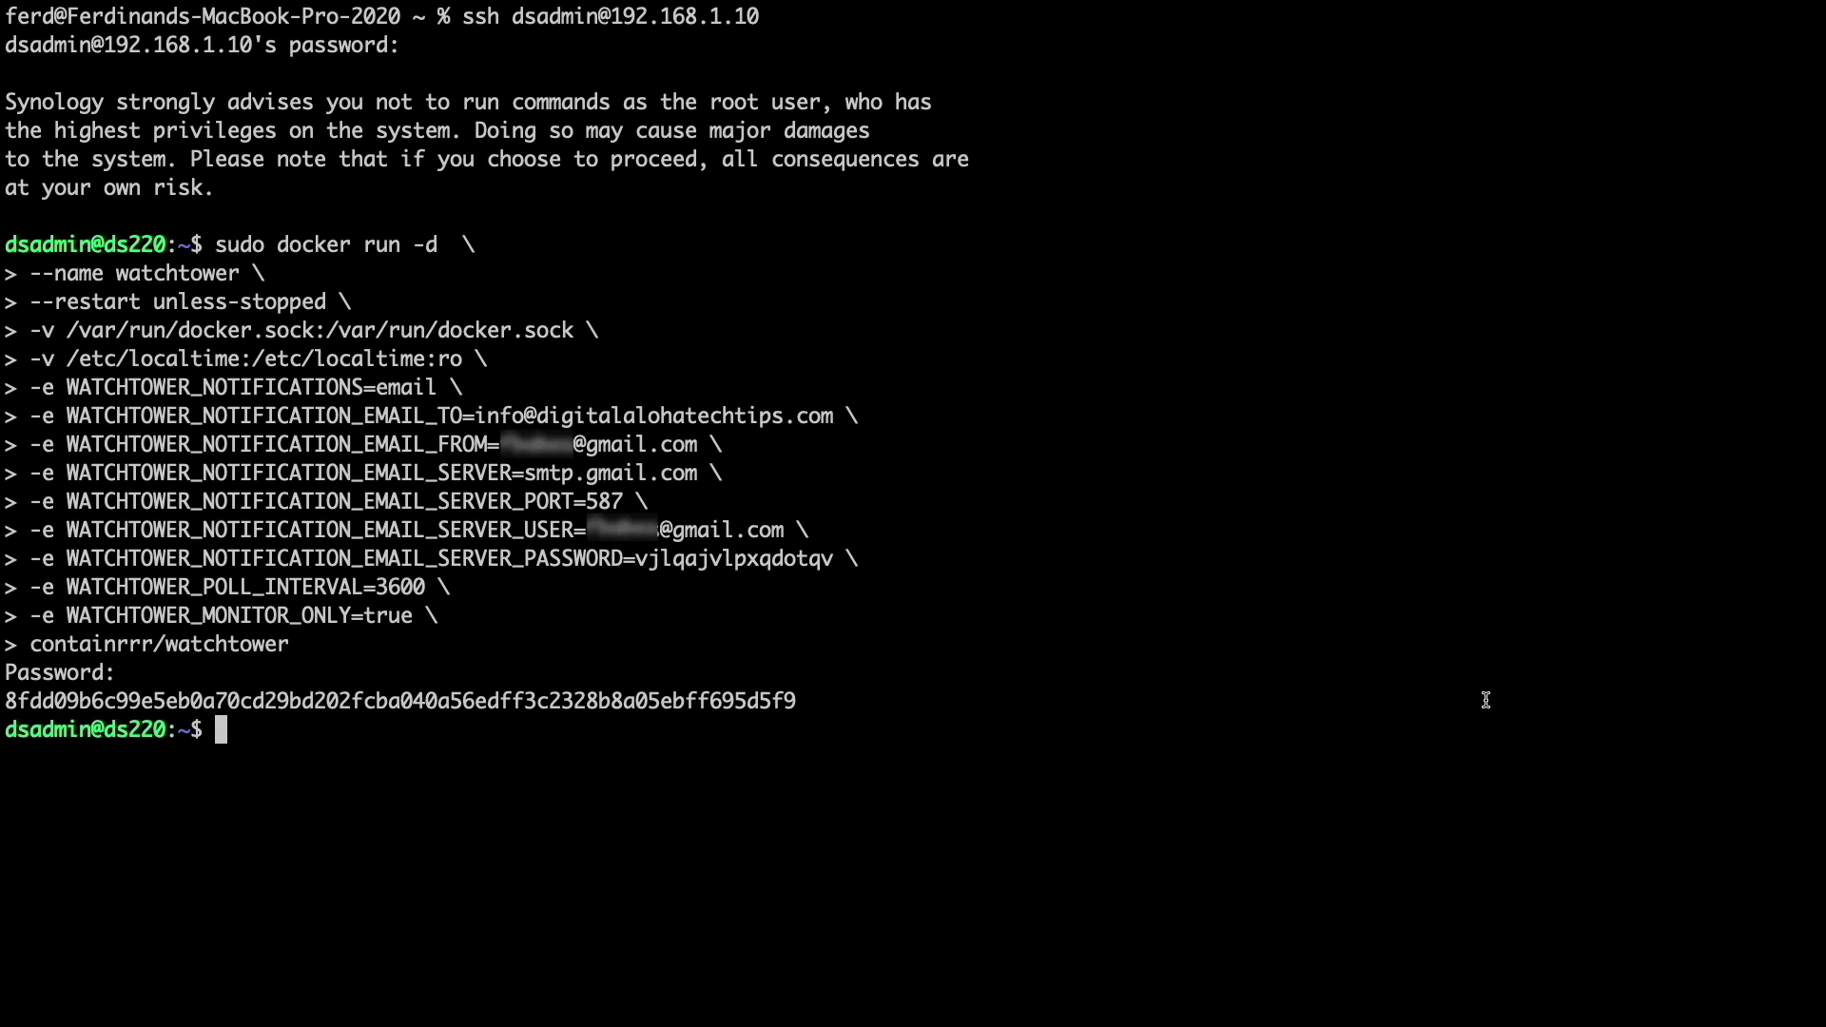
# Clear the Terminal screen with the clear command
pyautogui.write('clear')
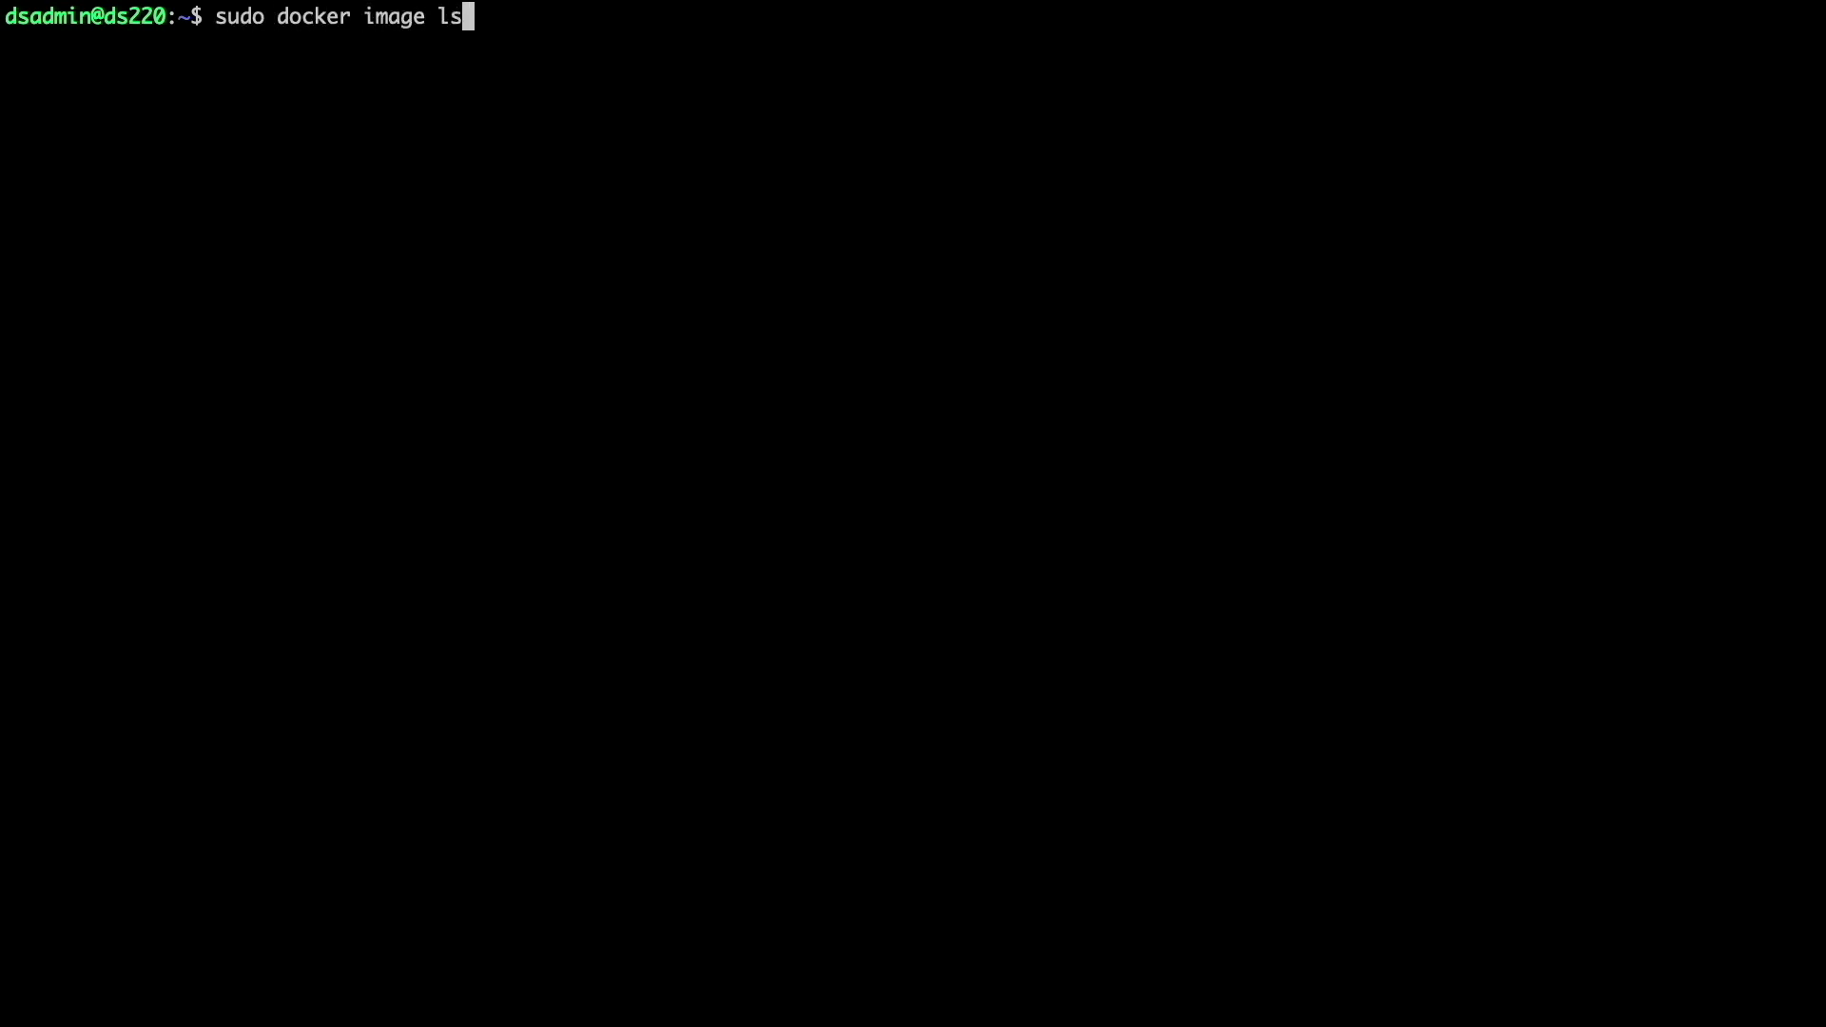
# List Docker images and grep smokeping-speedtest's inspect output for its Image
pyautogui.press('Return')
pyautogui.press('Return')
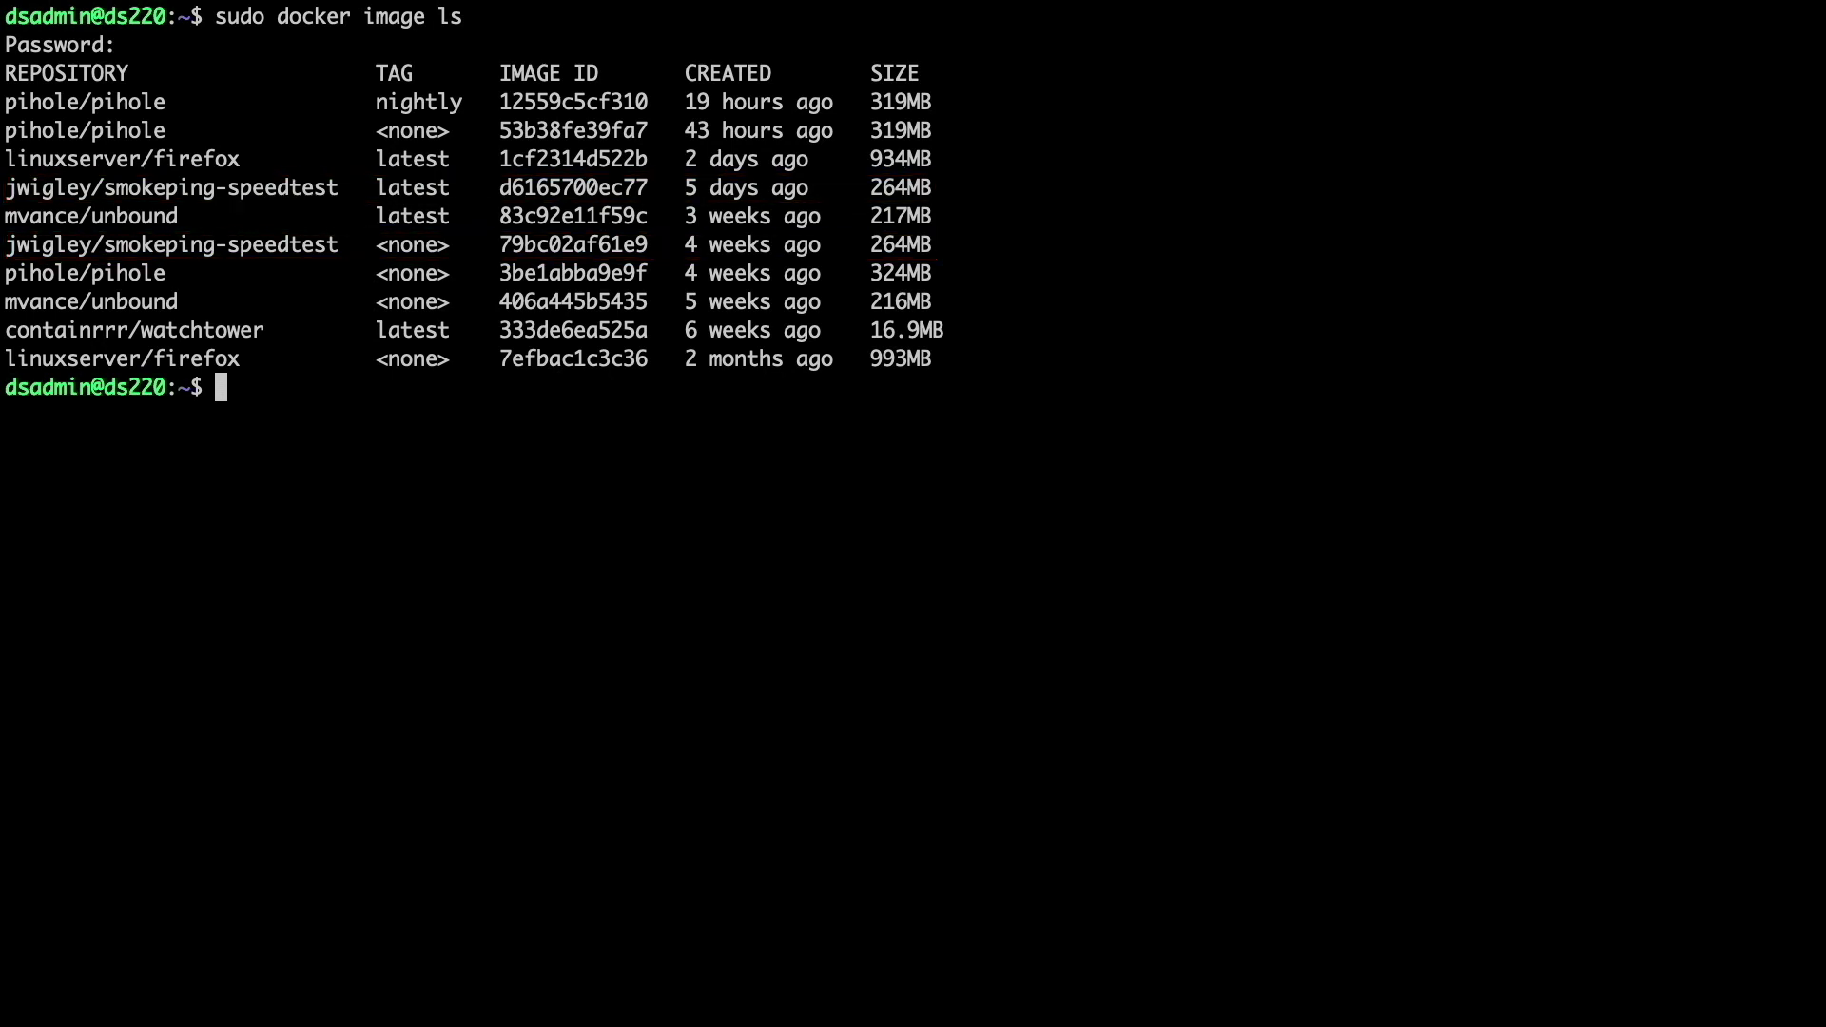
pyautogui.write('sudo dock')
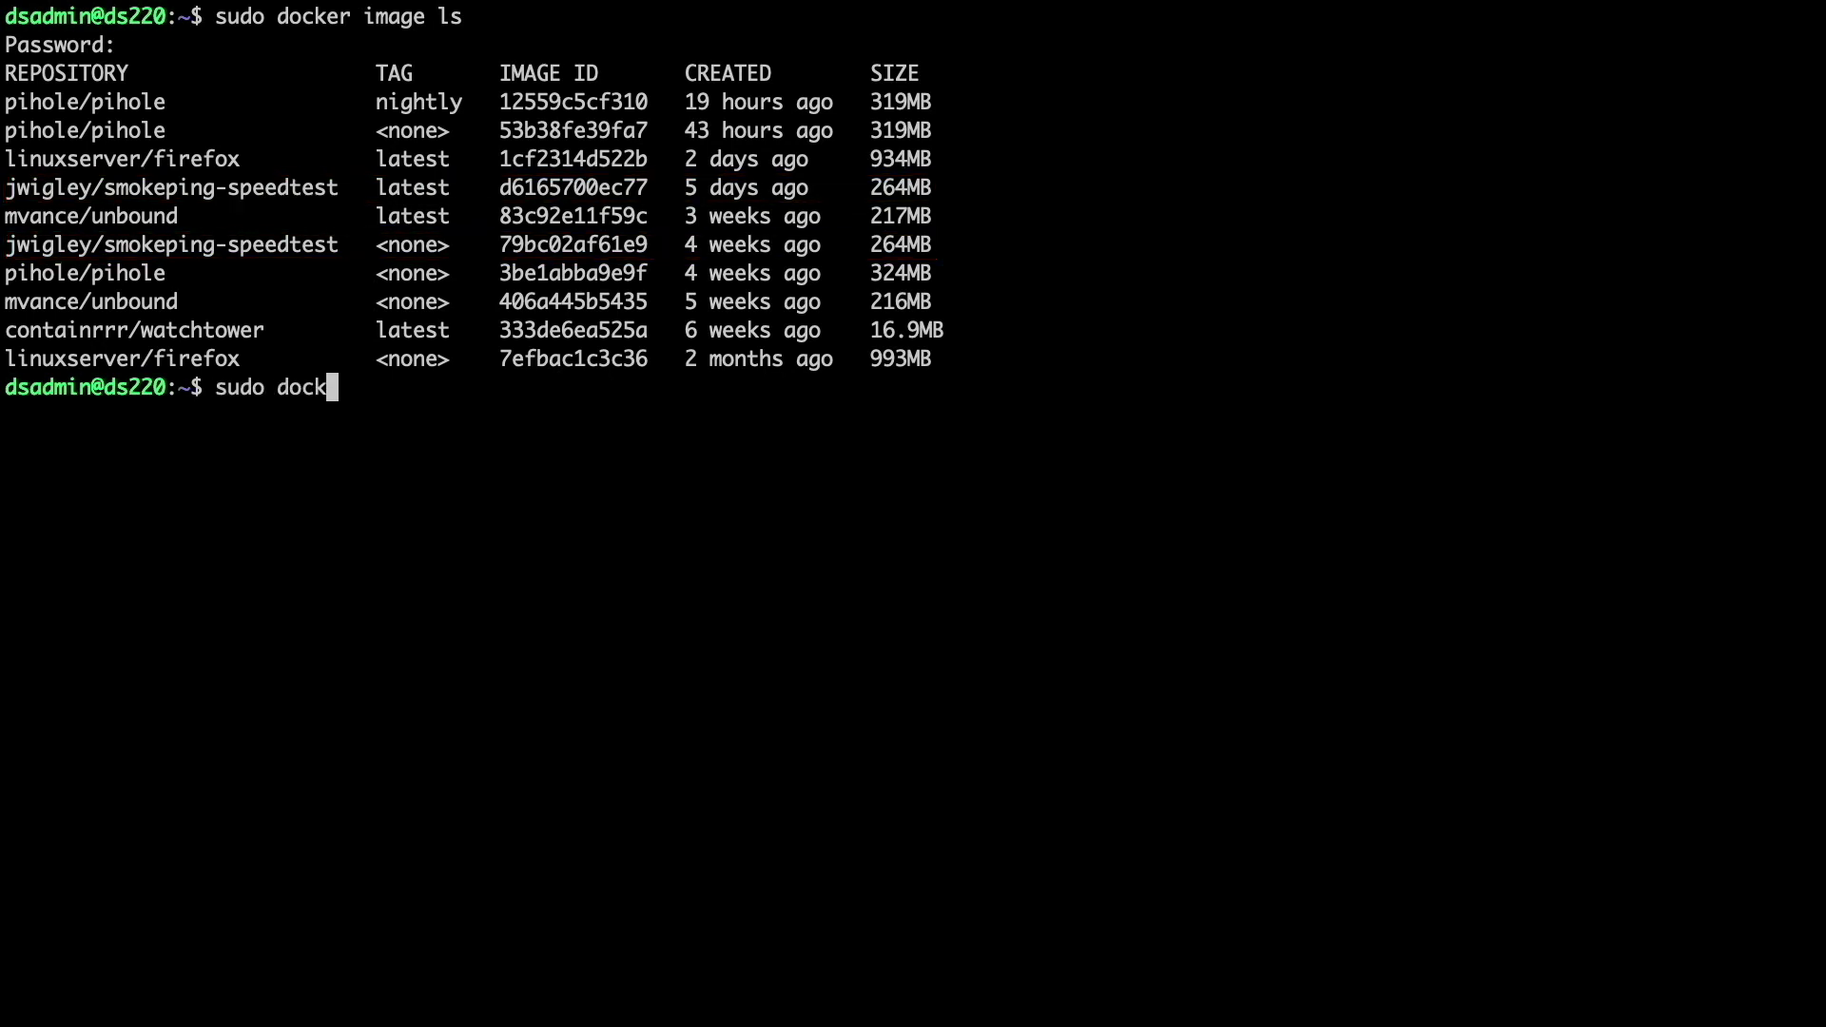
pyautogui.write('er container inspect sm')
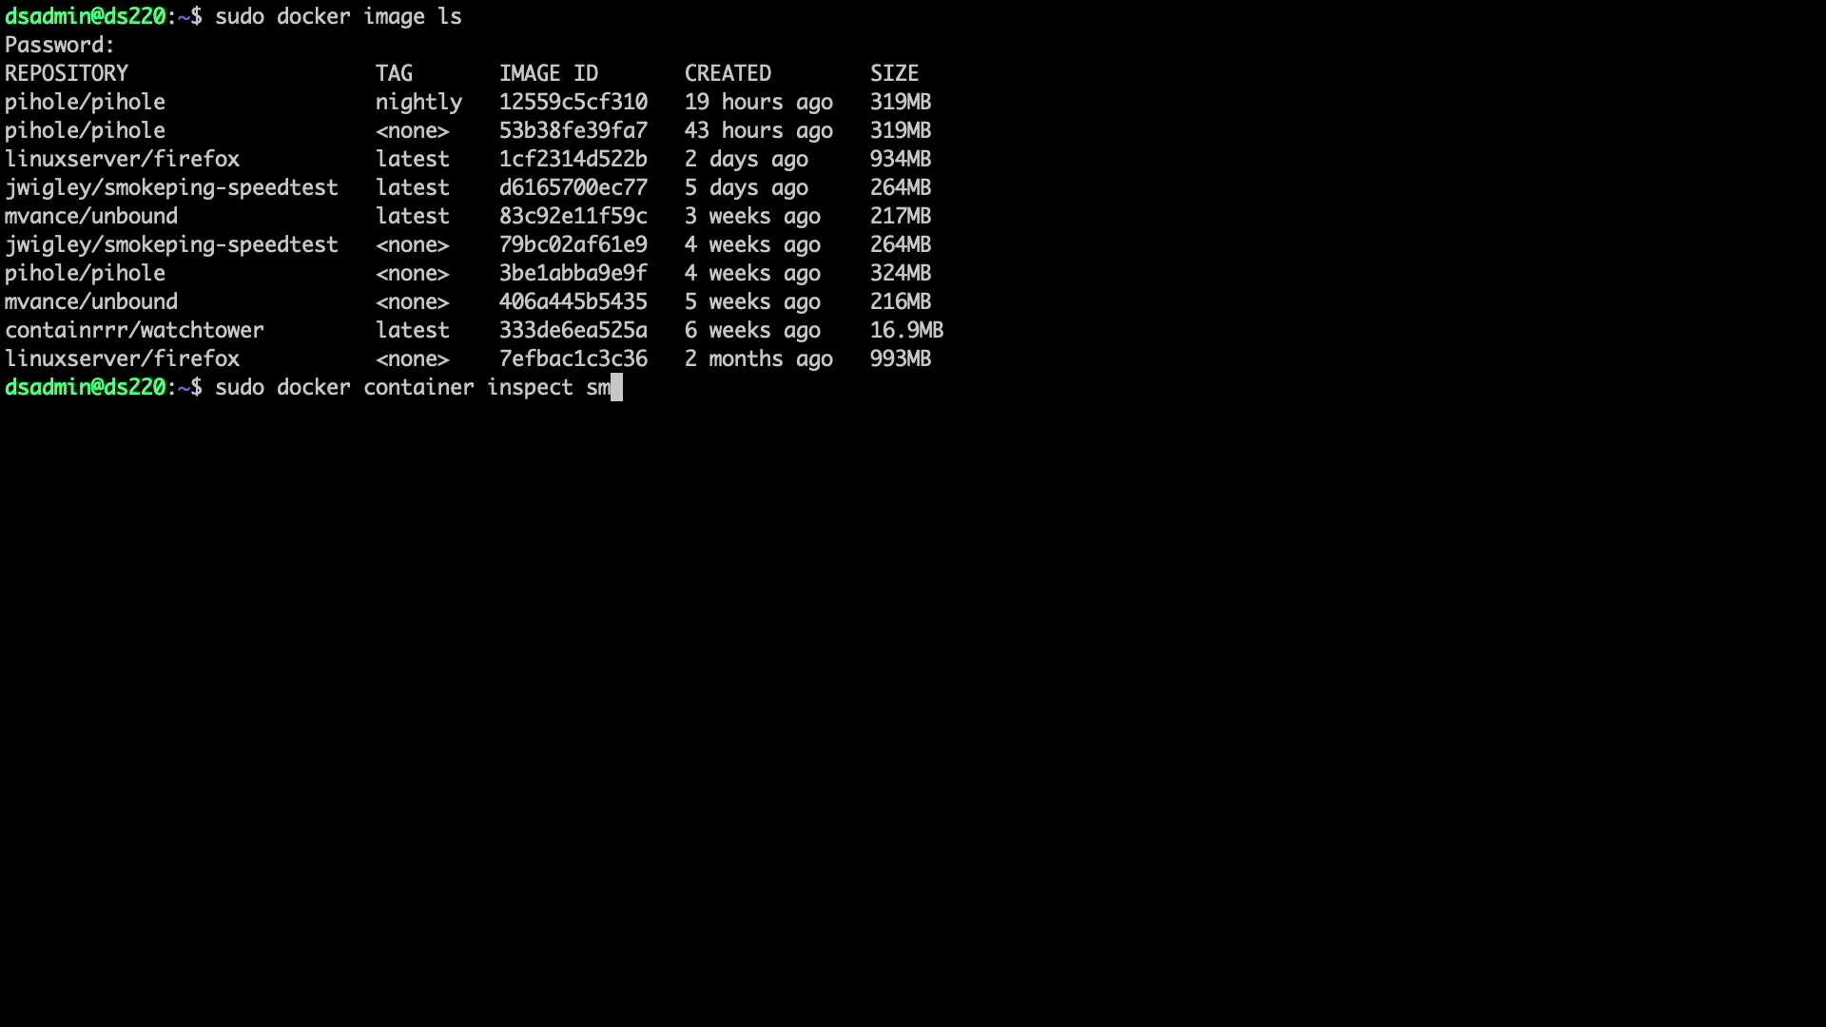
pyautogui.write('okeping-speedtest | grep Image')
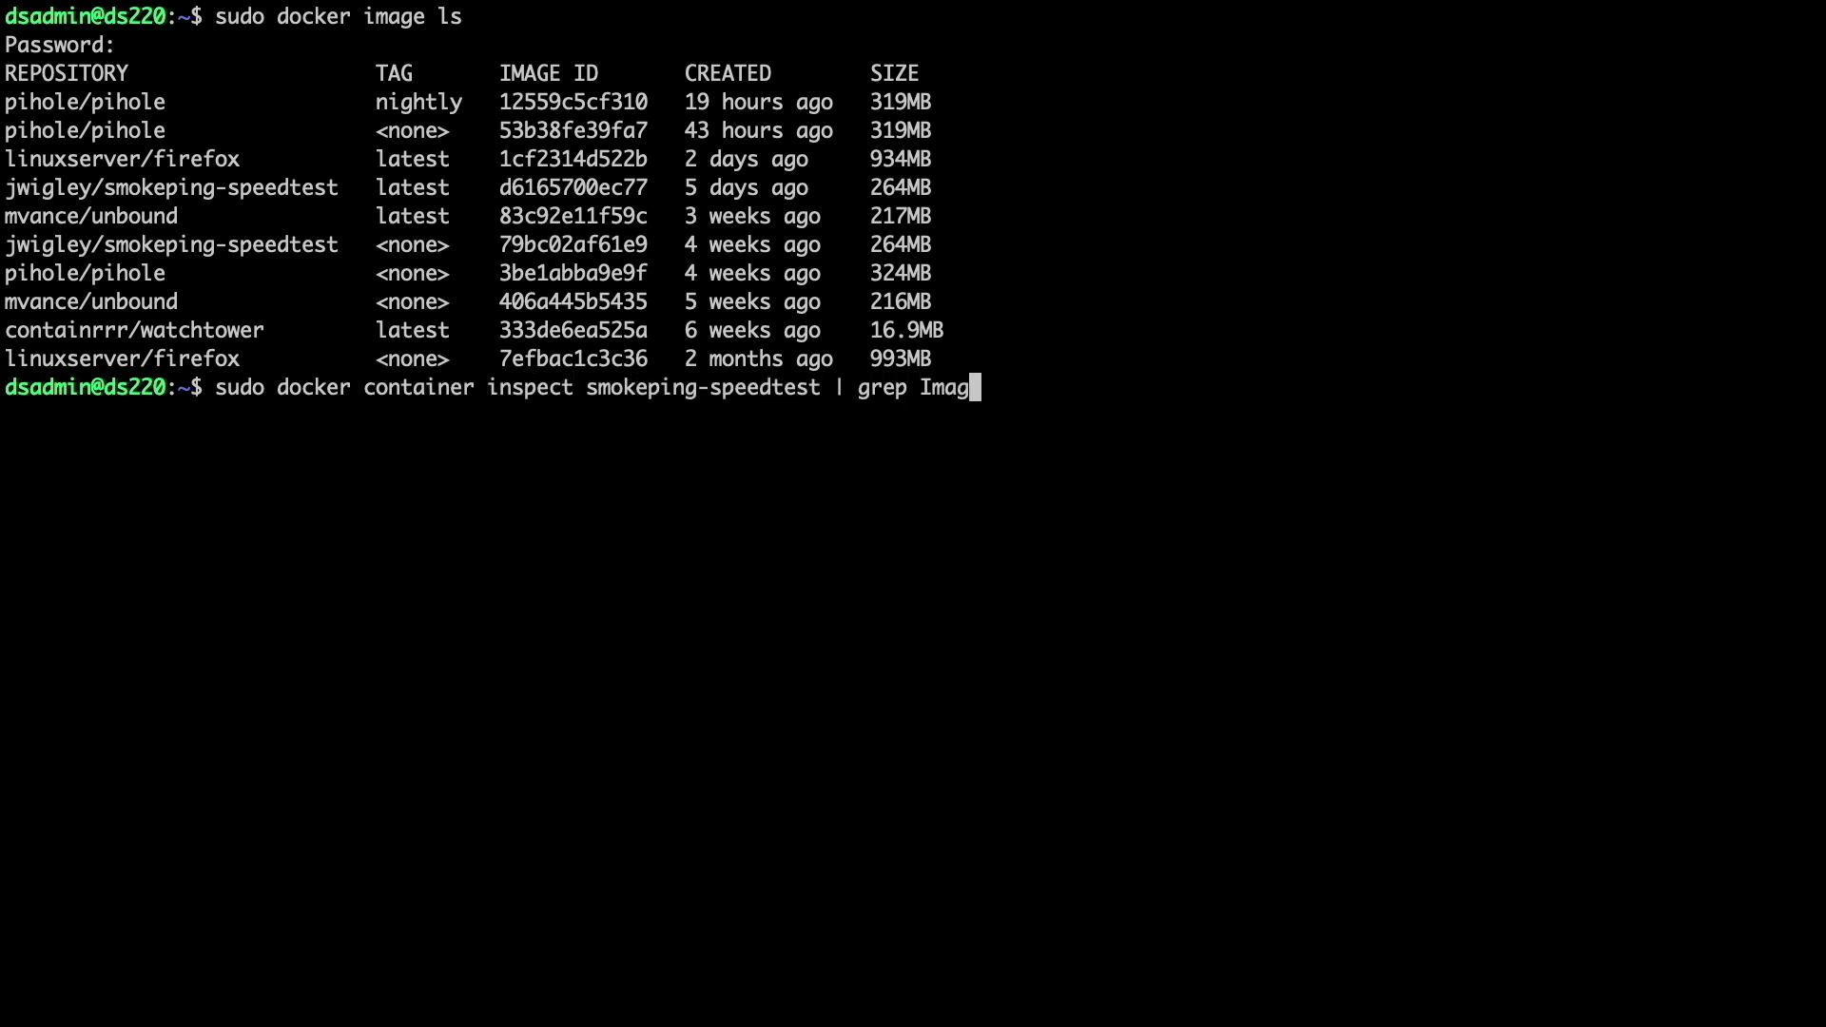
pyautogui.press('Return')
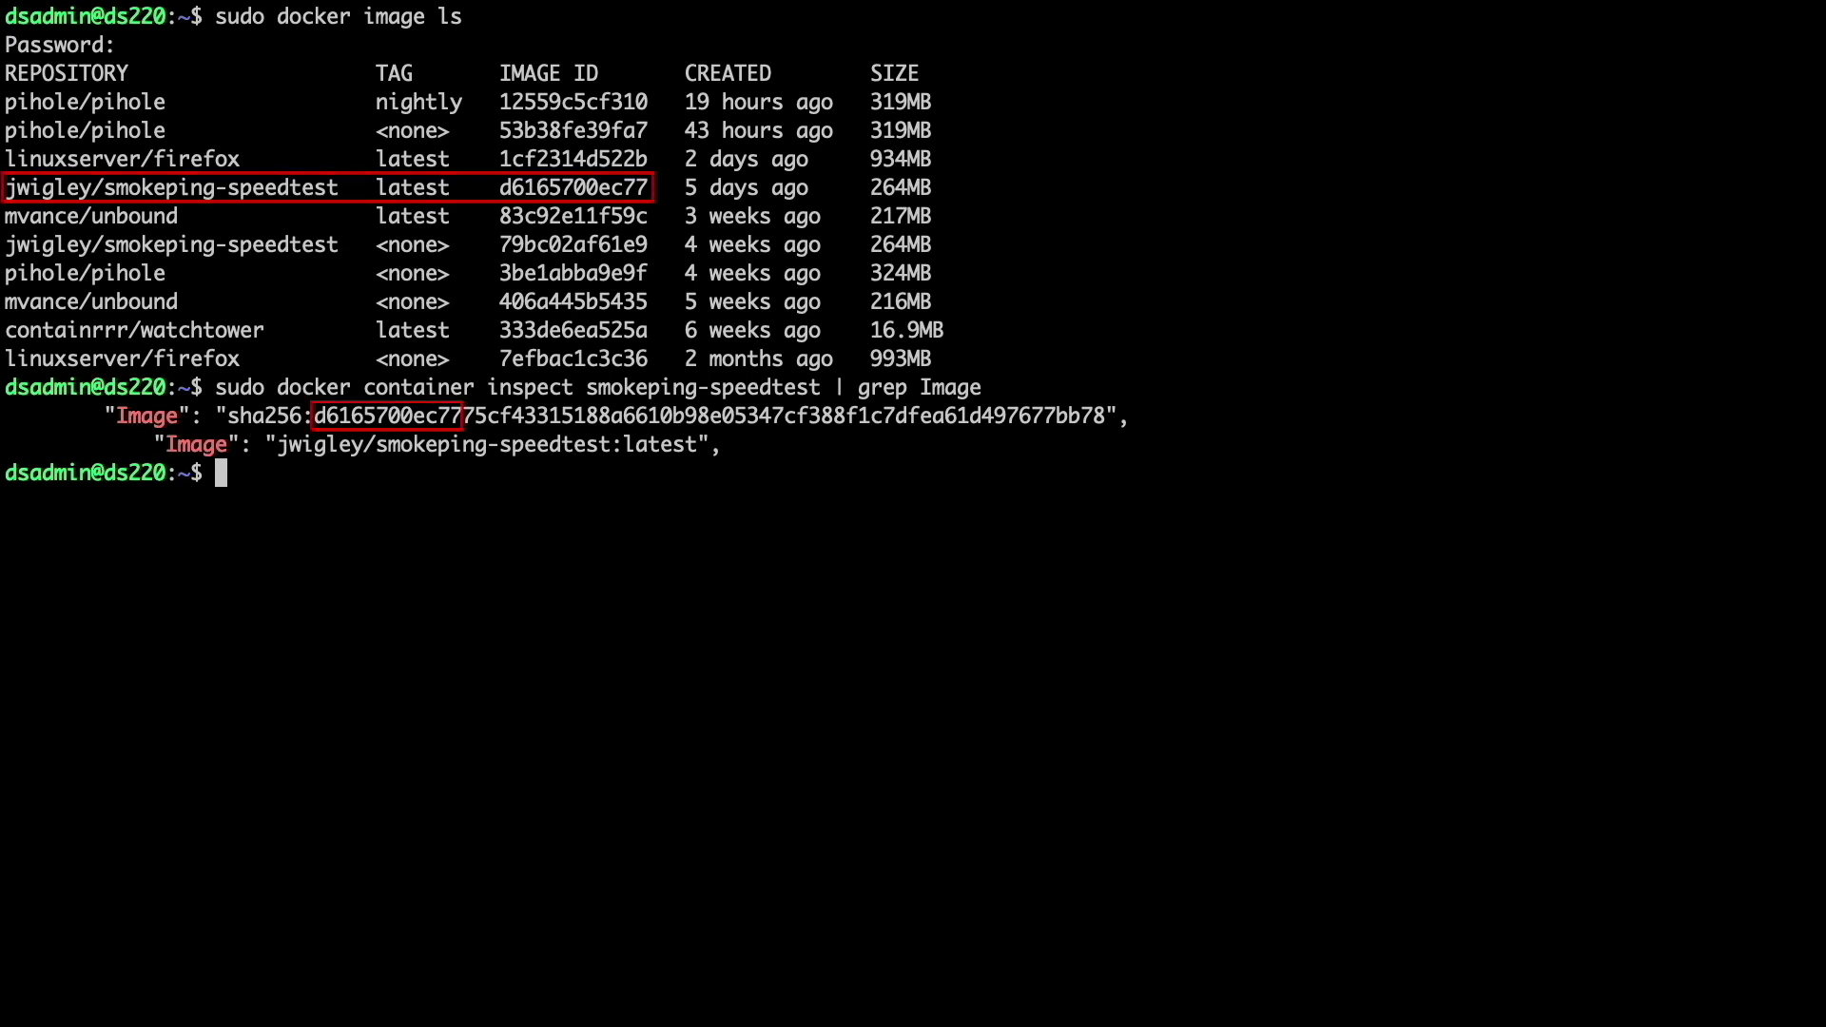
# Prune dangling images with sudo docker image prune, answering y, then relist images
pyautogui.write('sudo docker image prune')
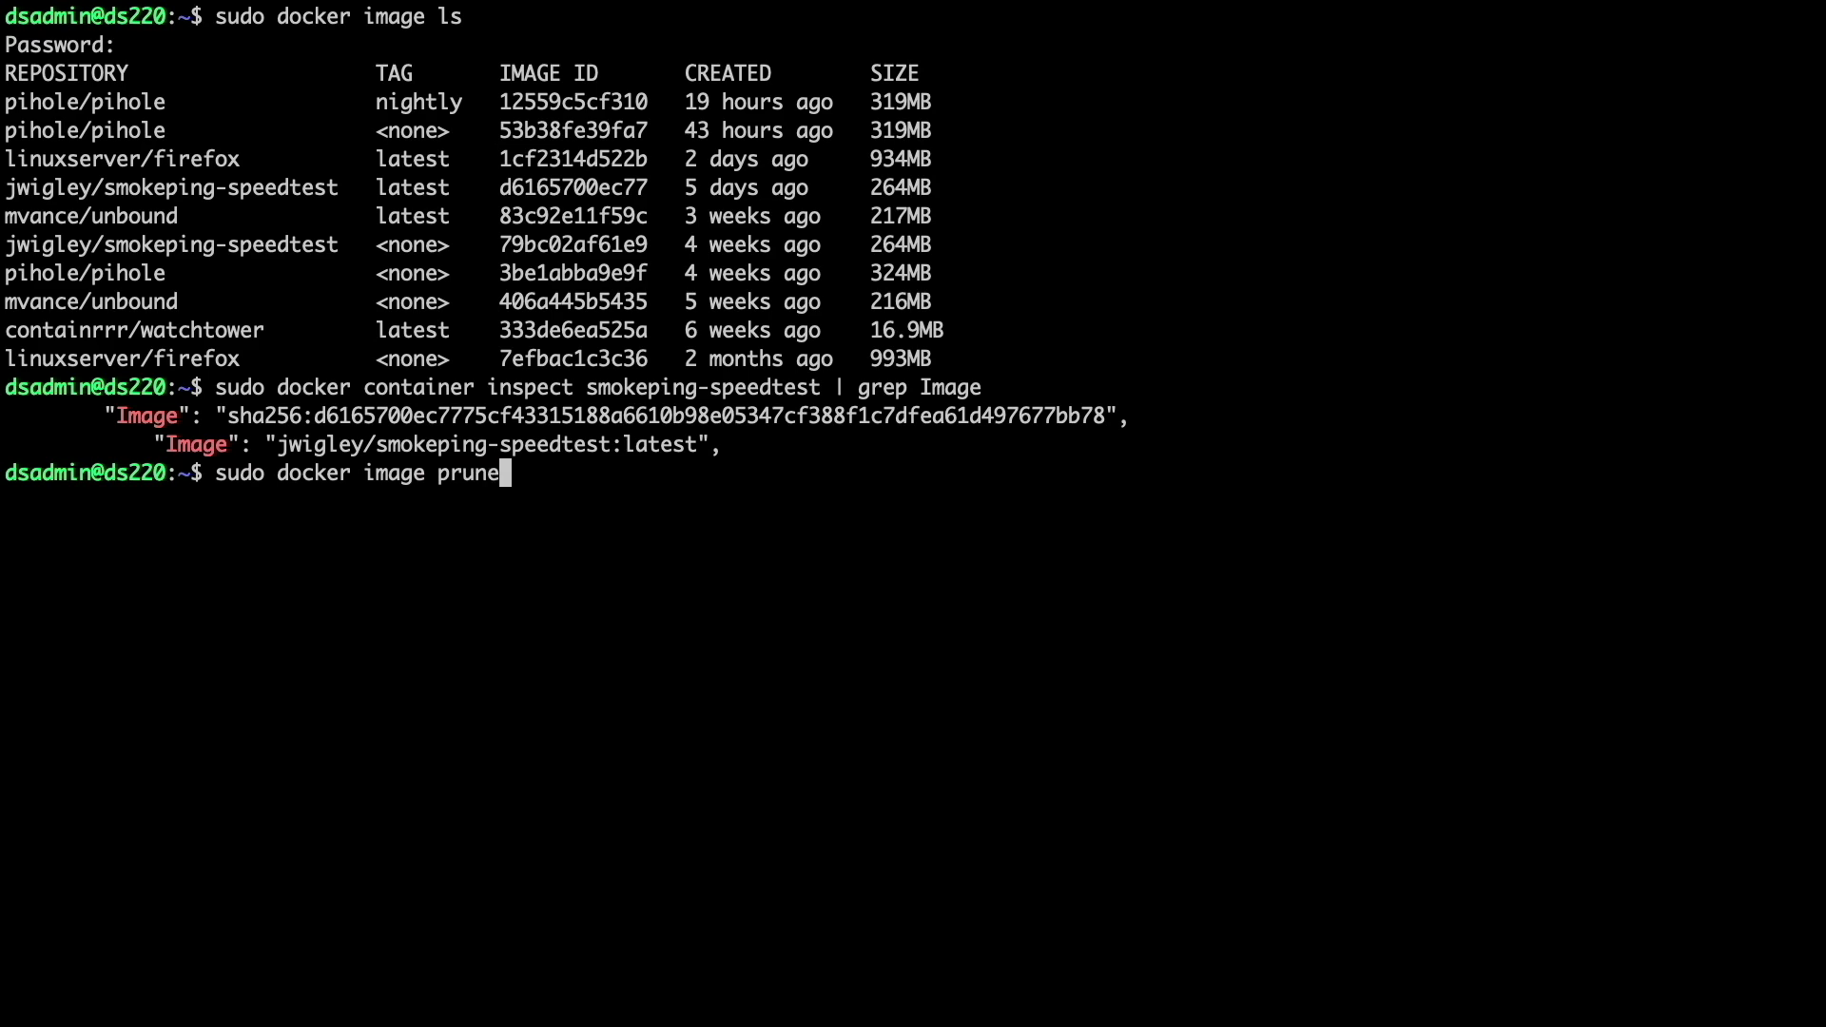
pyautogui.press('Return')
pyautogui.write('y')
pyautogui.press('Return')
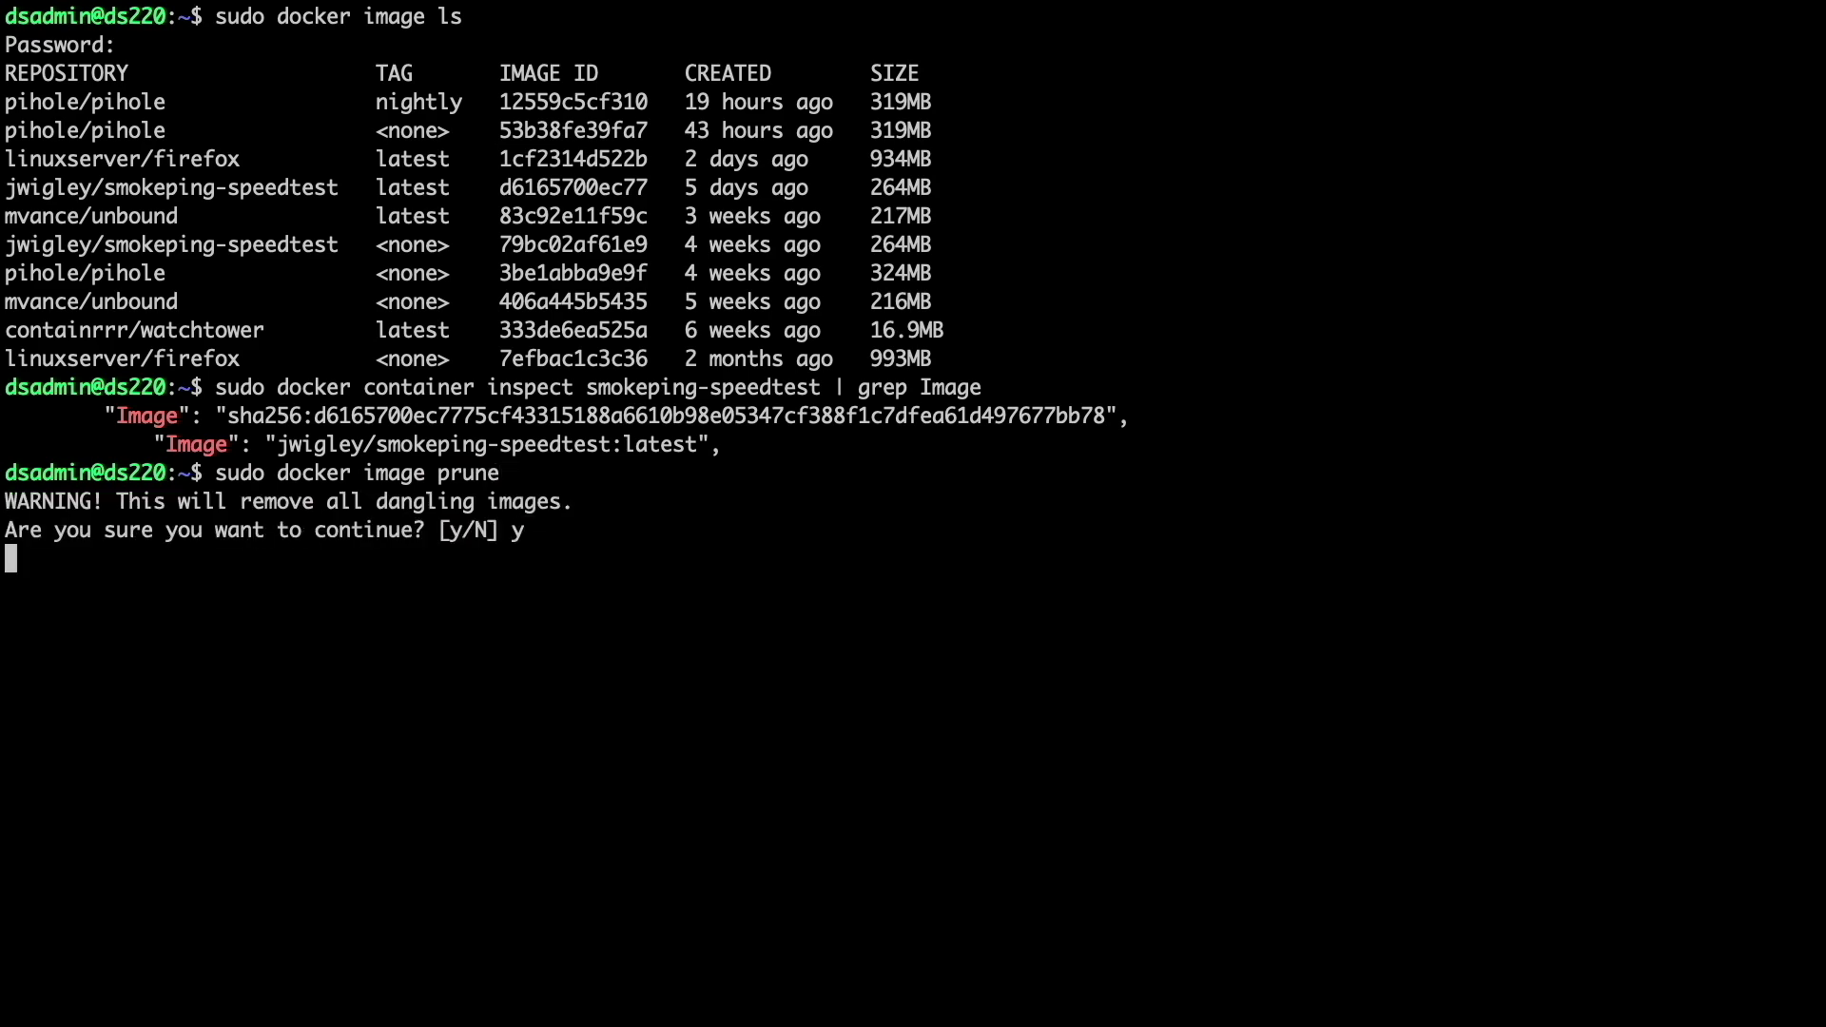
pyautogui.write('sudo docker image ls')
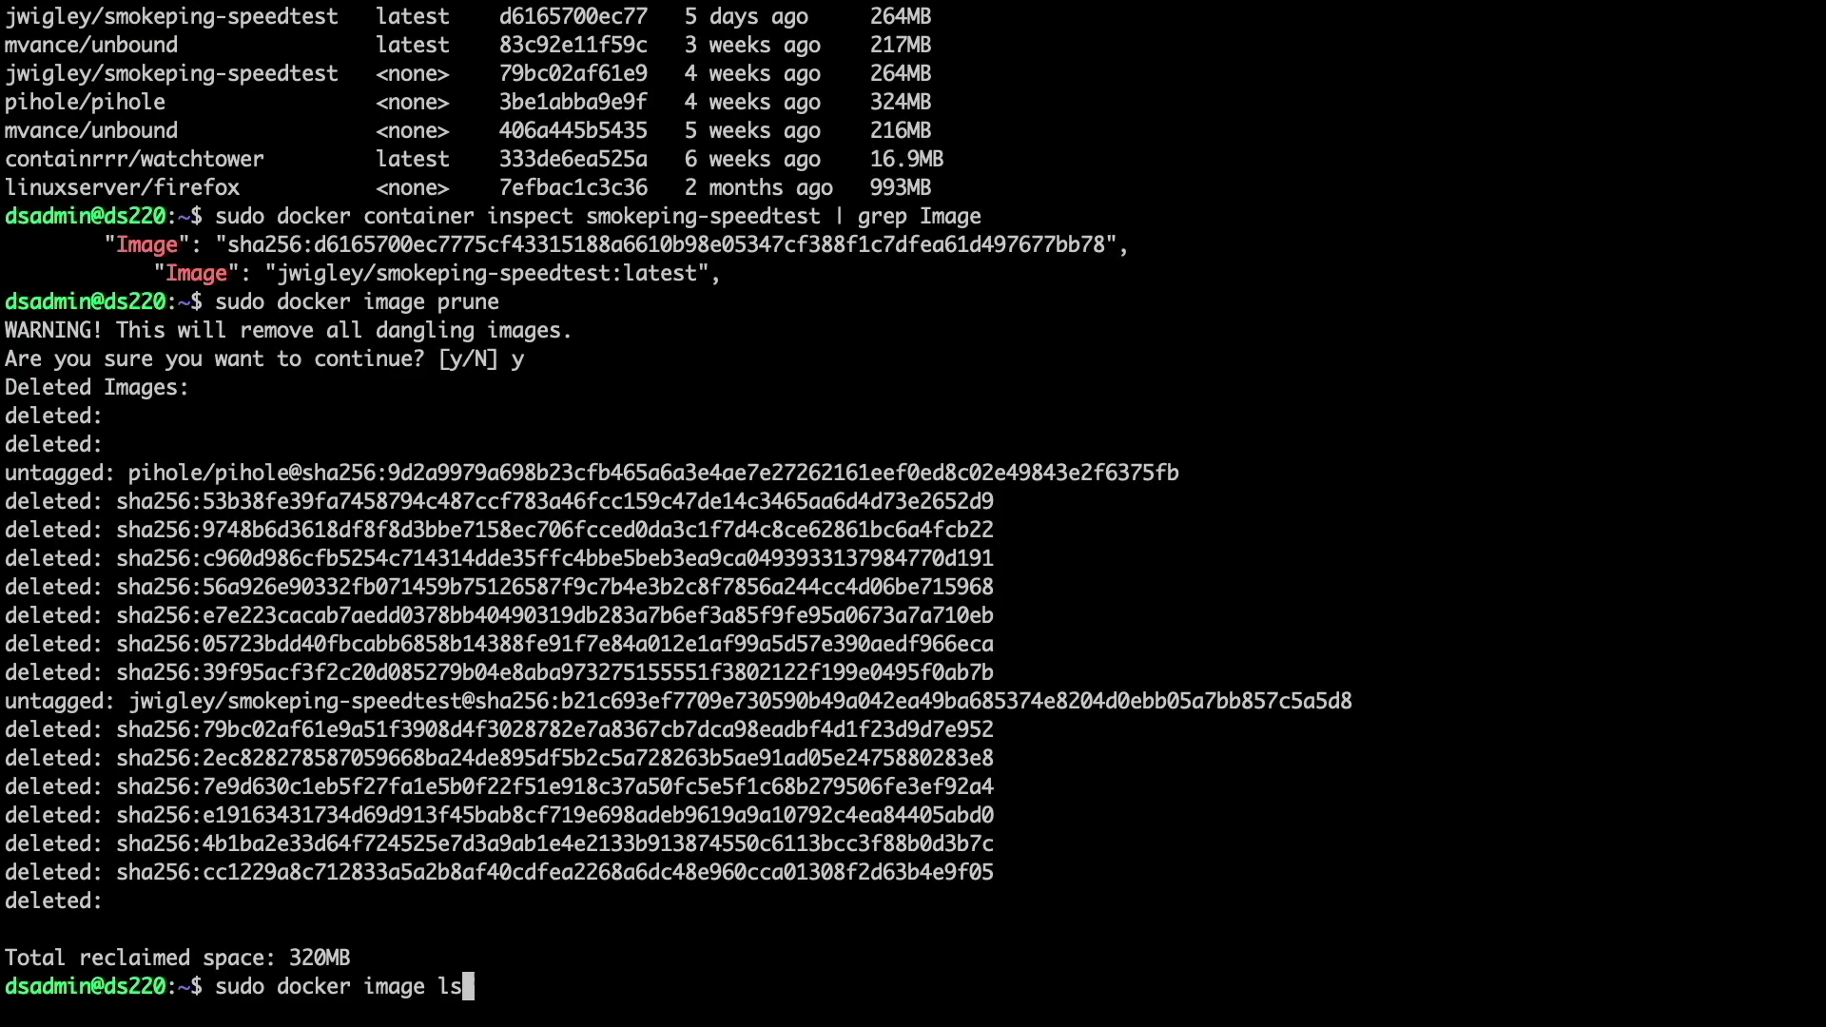
pyautogui.press('Return')
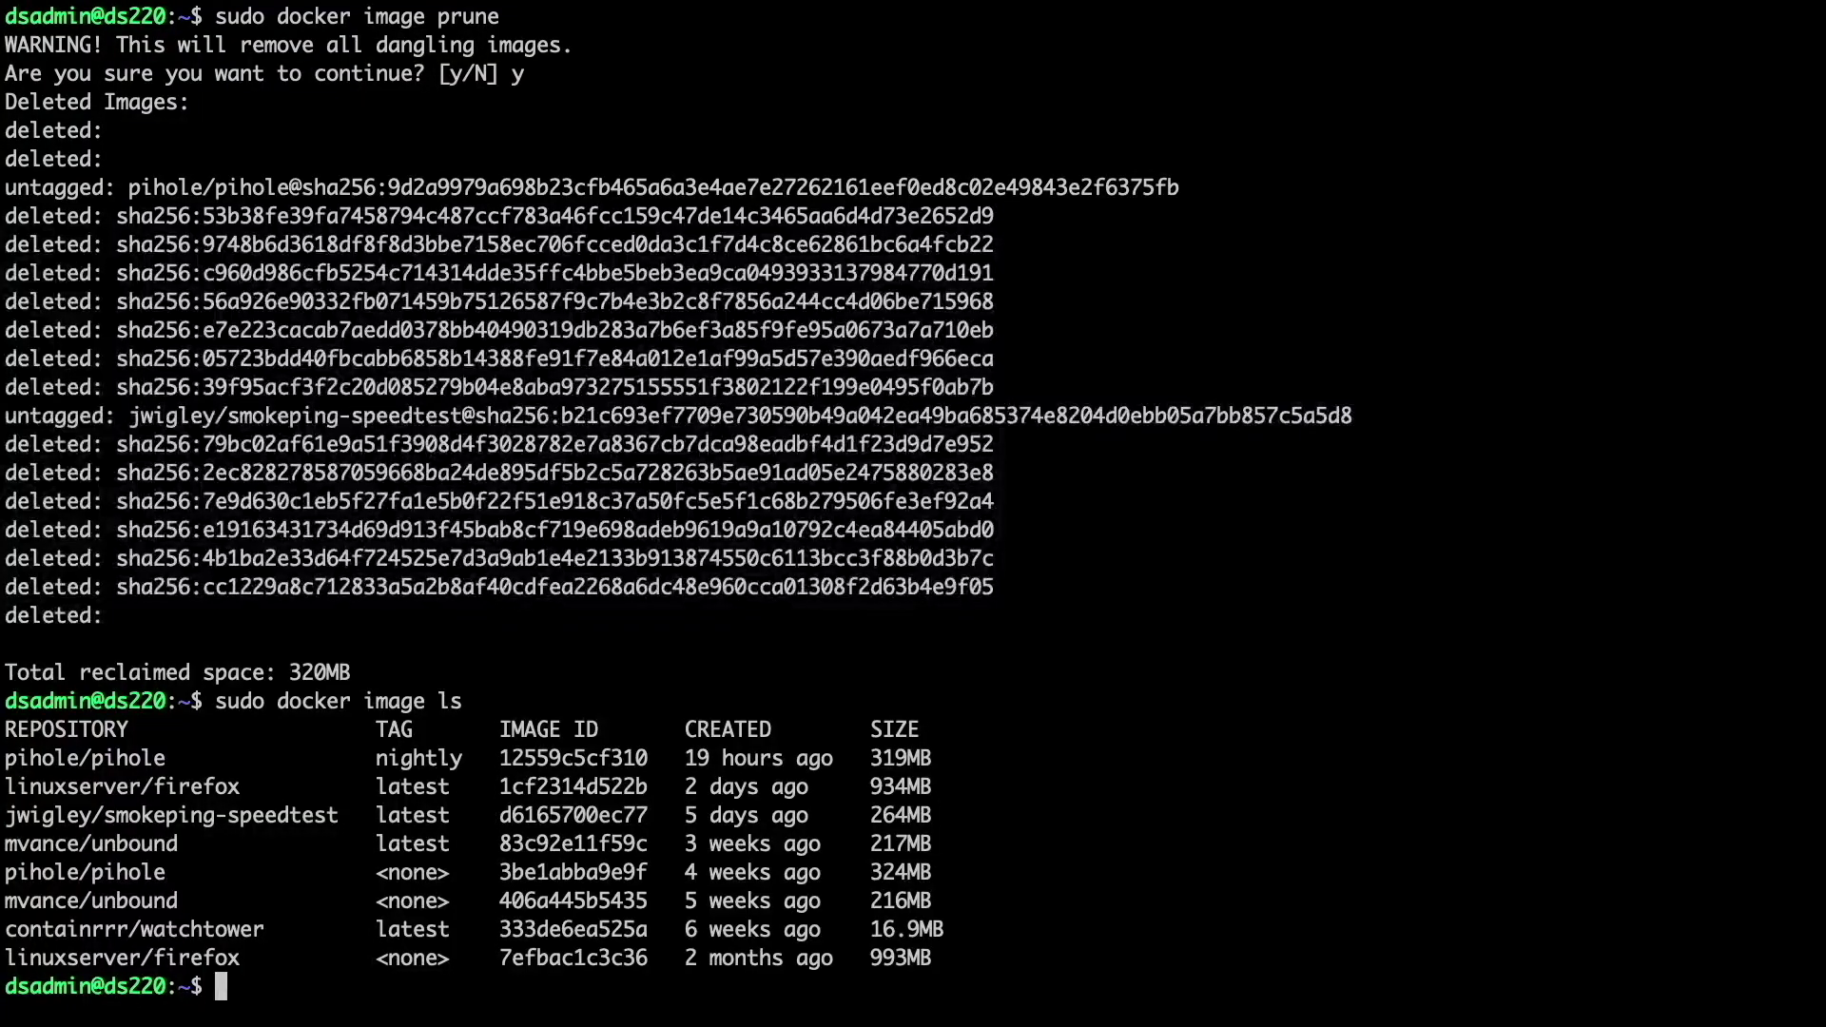